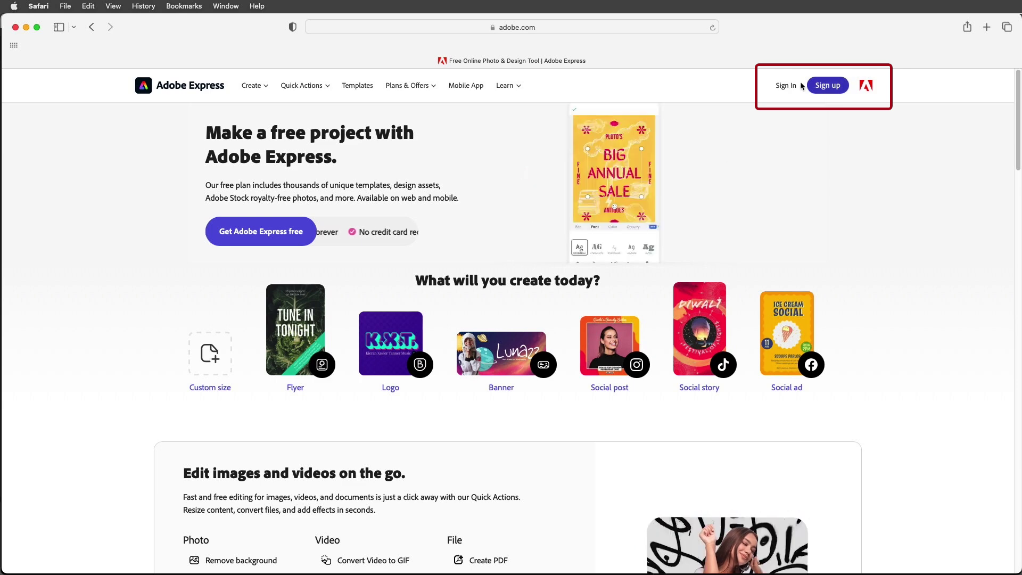
Step: Sign in with an Adobe ID and start a new blank Web page project
click(785, 85)
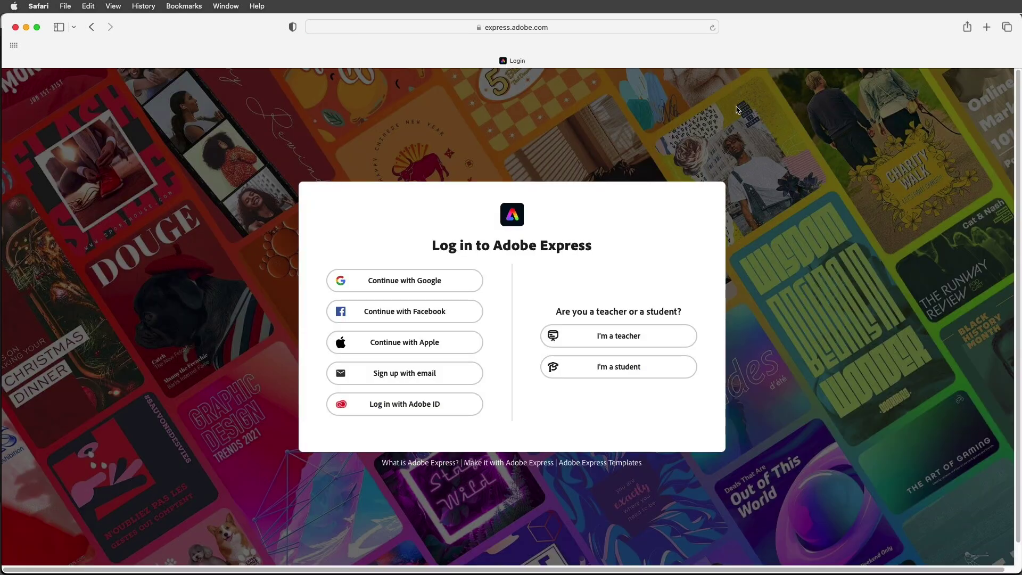
click(459, 398)
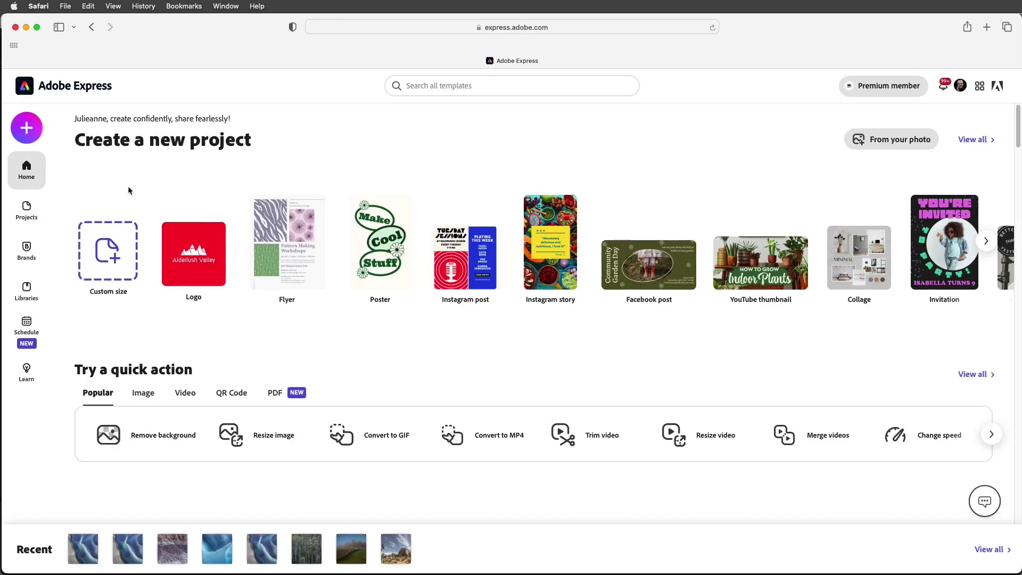
click(27, 131)
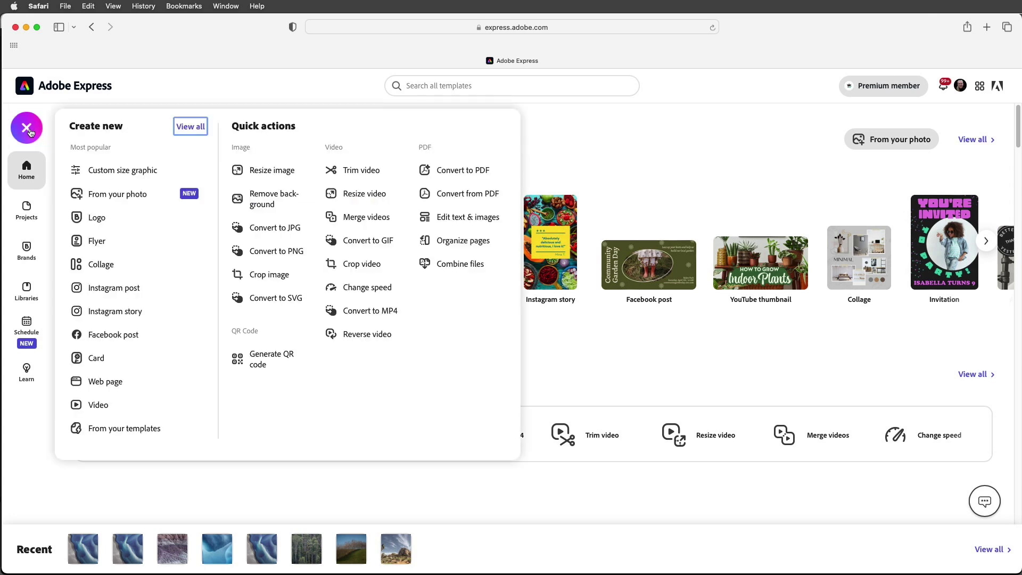
click(129, 381)
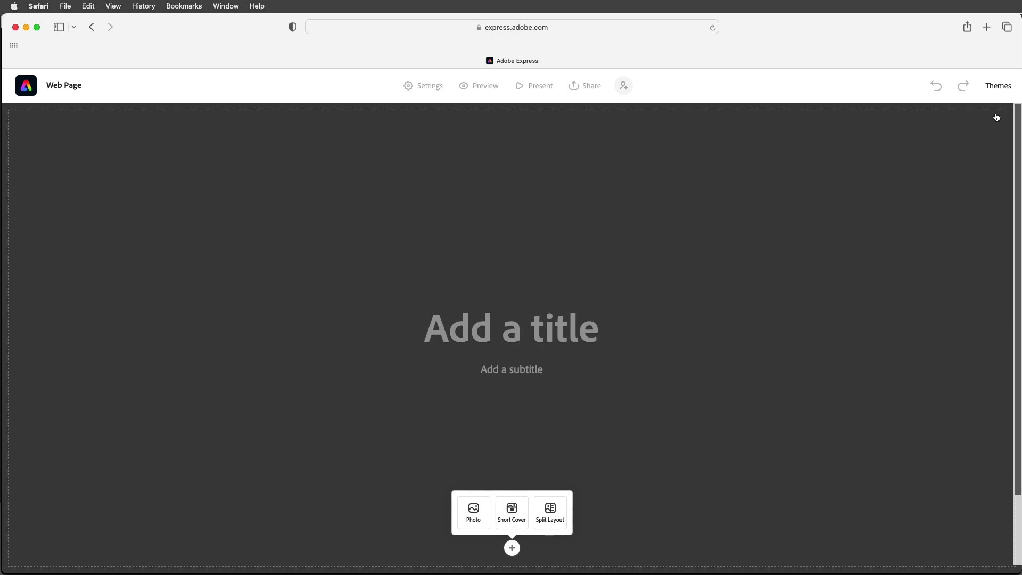
Step: Apply the Crisp theme to the page and bring up the header background options
click(996, 88)
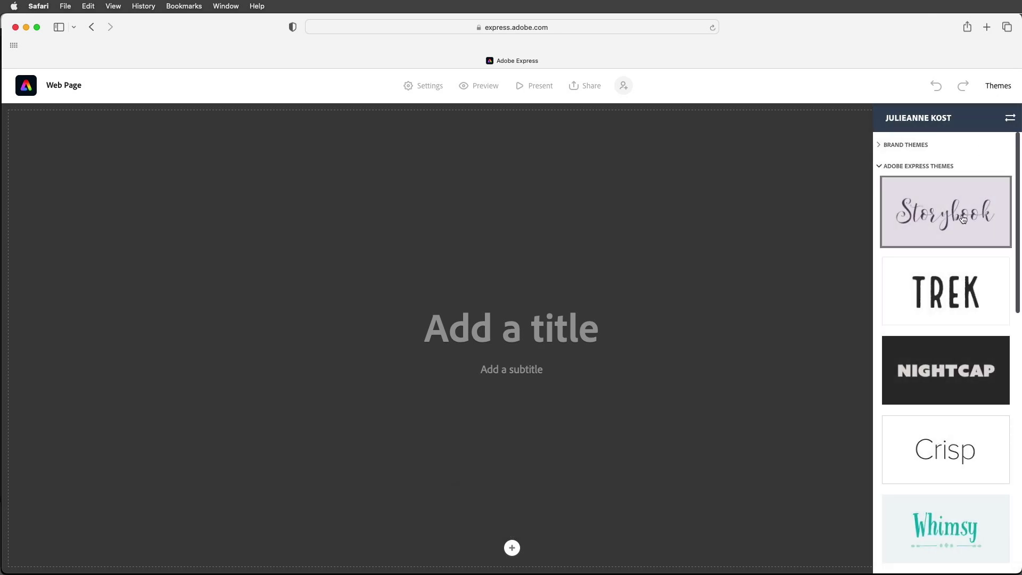
scroll(964, 252, down, 10)
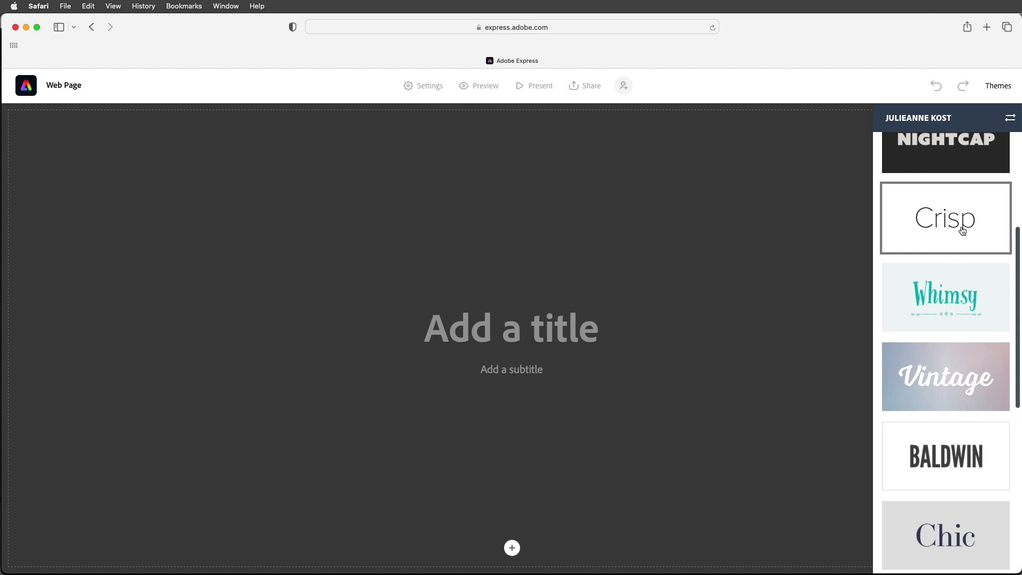
click(946, 233)
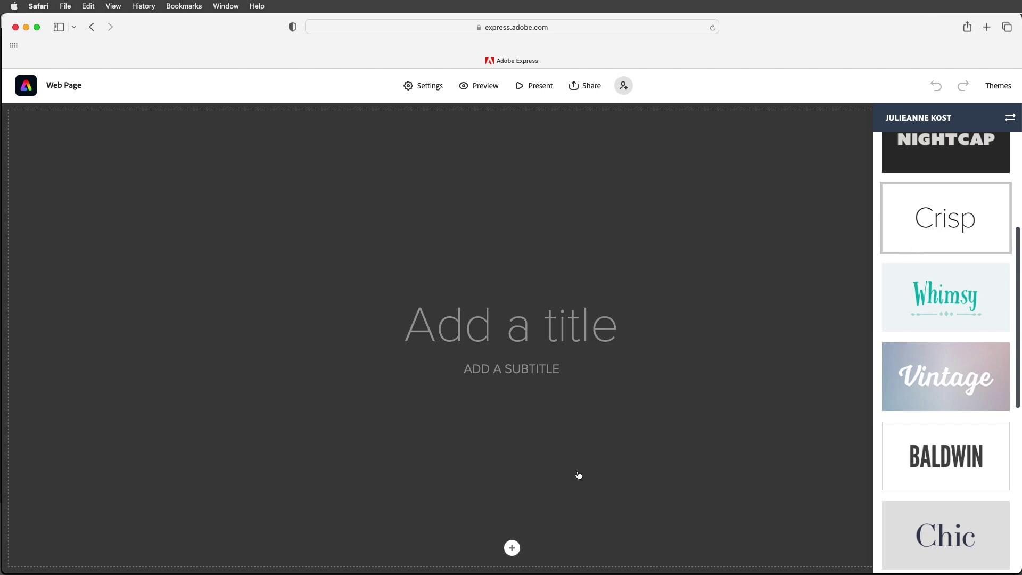
click(513, 548)
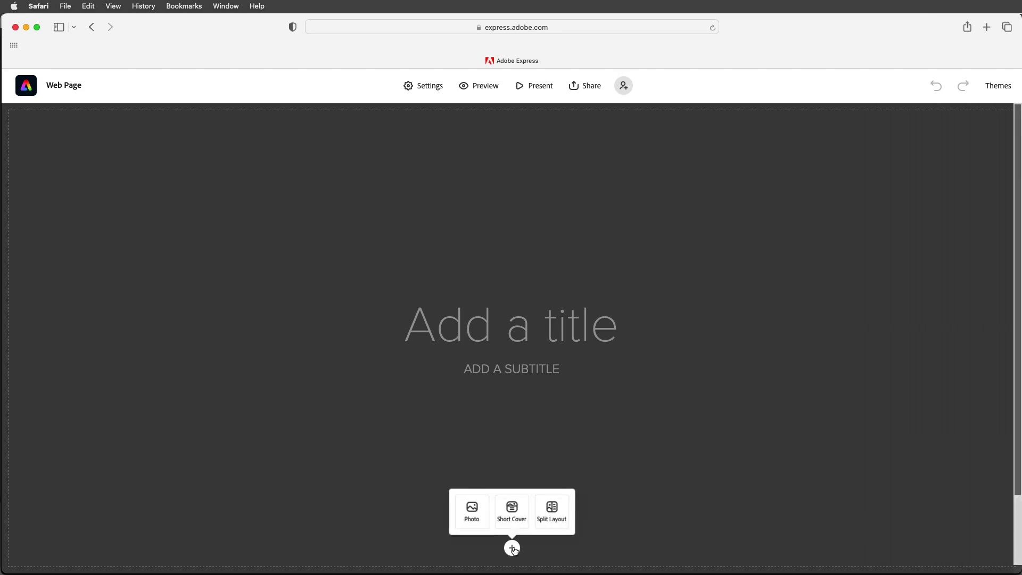
Step: Choose a header photo, cancel the computer upload, and source it from Lightroom instead
click(472, 514)
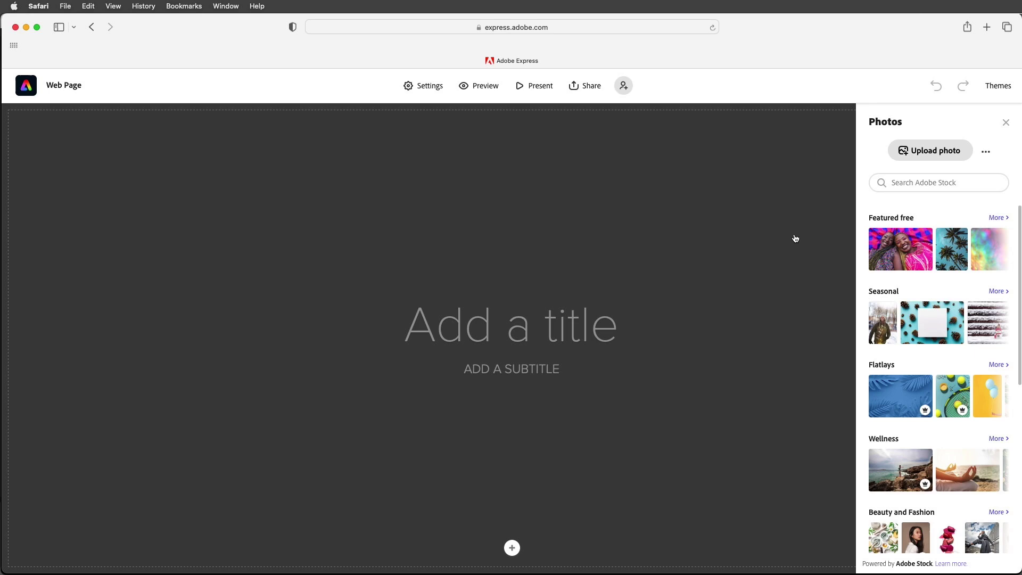
click(917, 155)
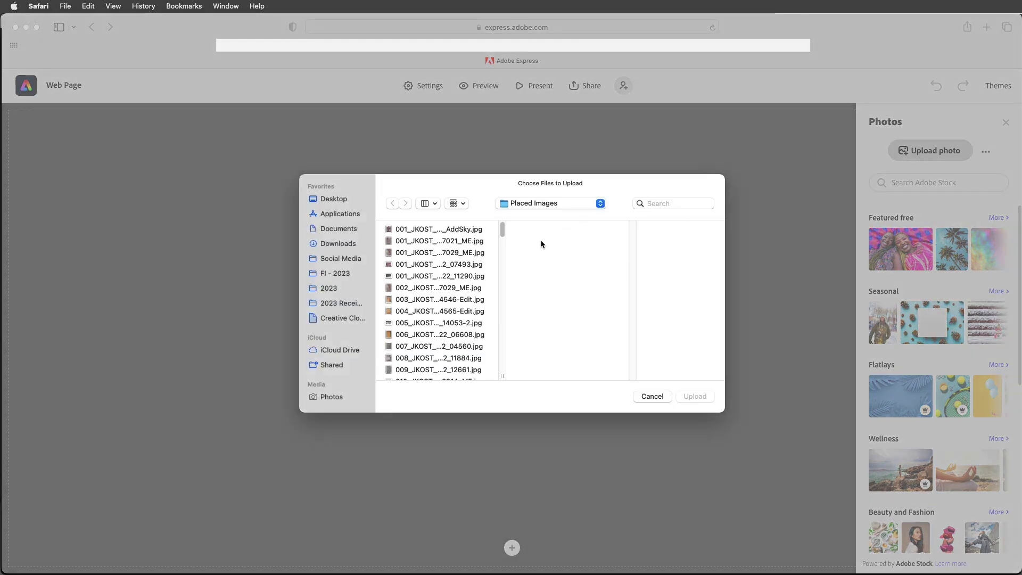
click(653, 396)
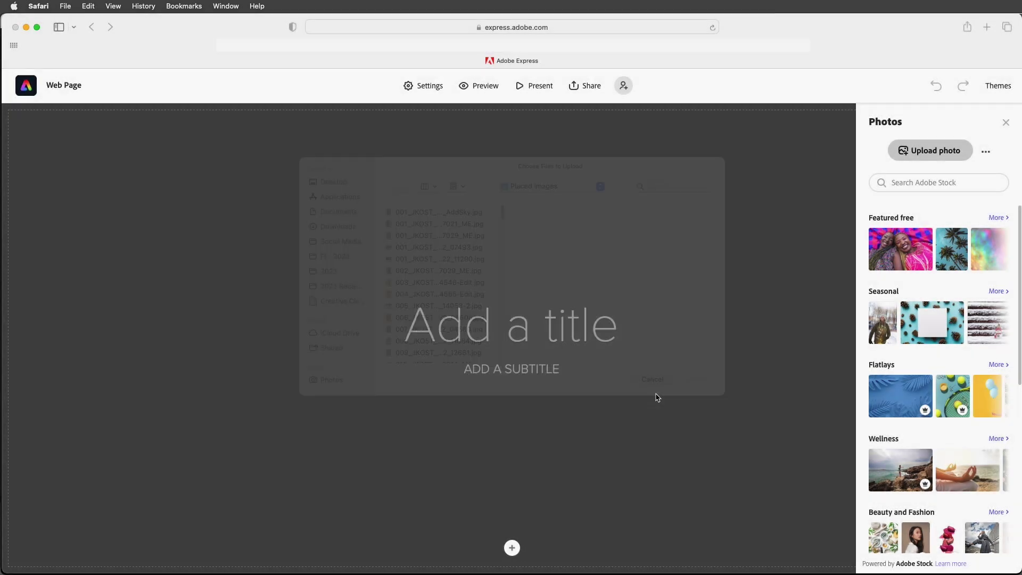
scroll(900, 242, down, 6)
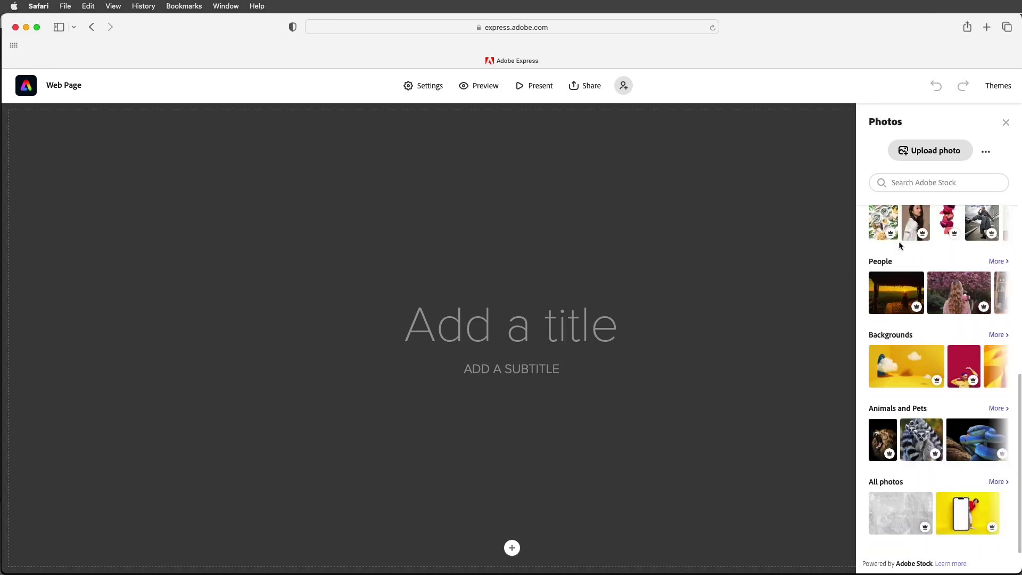
scroll(899, 247, up, 6)
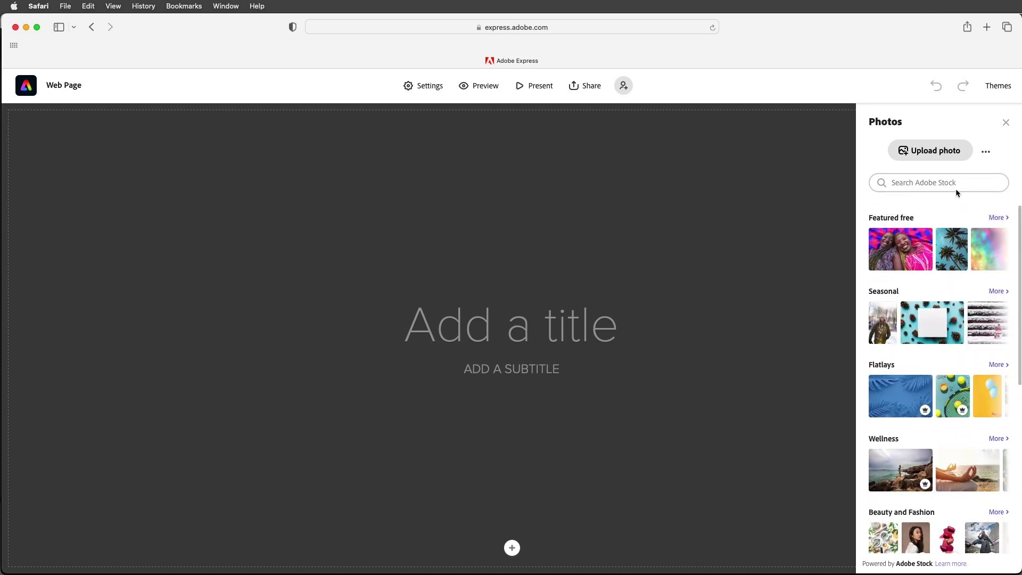
click(987, 155)
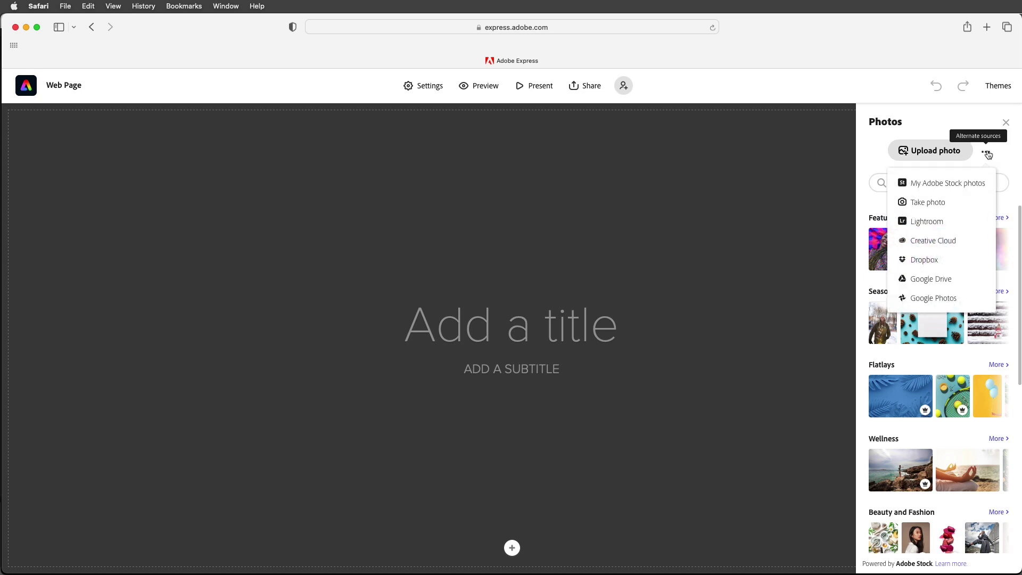
click(953, 223)
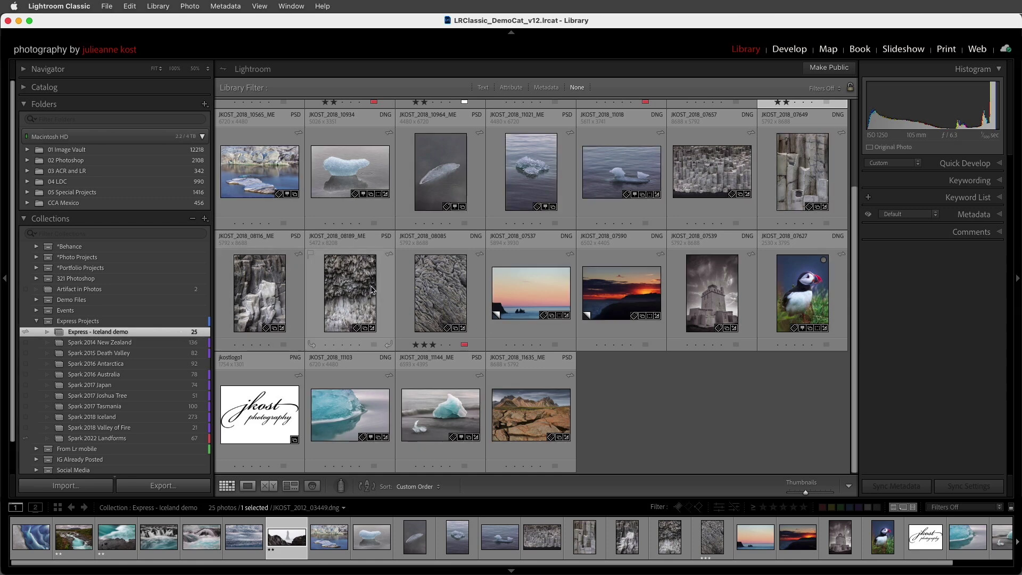
Step: Check the cloud sync status of the Express - Iceland demo collection in Lightroom Classic
click(1003, 49)
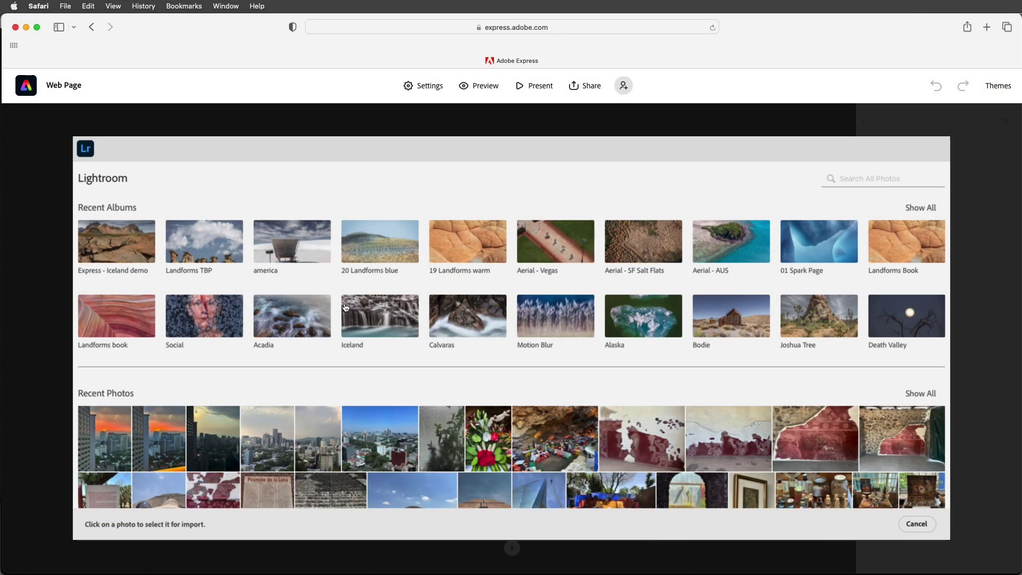
Step: Use the first aerial river photo from the Express - Iceland demo album as the header image
click(127, 247)
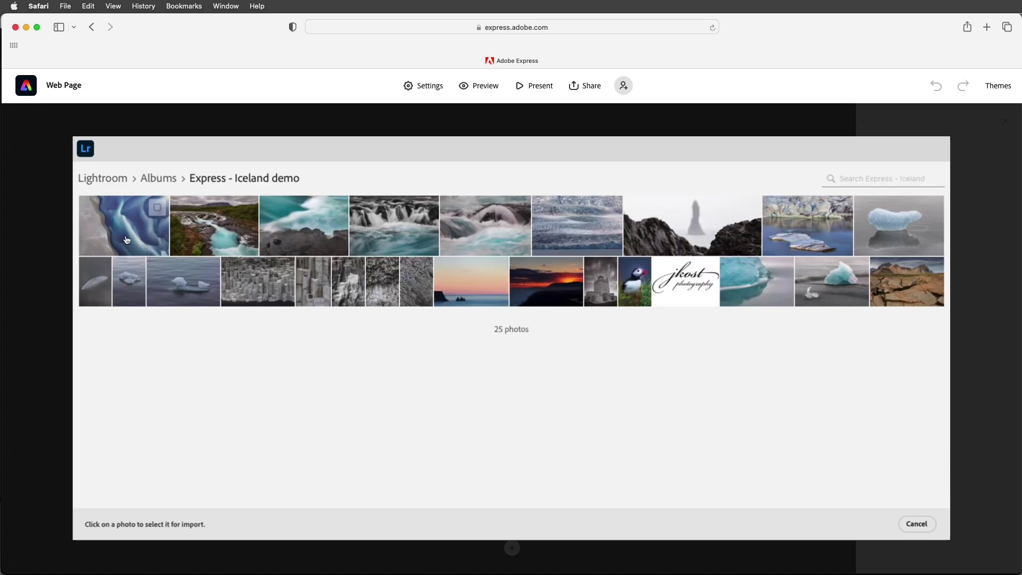
click(127, 247)
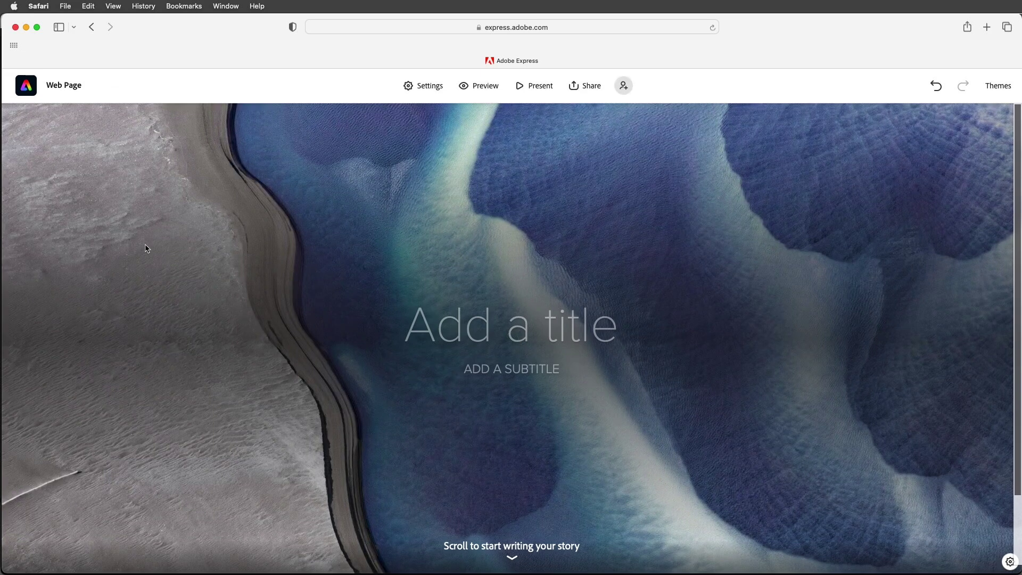
Step: Title the header 'Iceland' with subtitle 'ÞETTA REDDAST', keeping the text centred over the photo
click(507, 329)
text(Iceland)
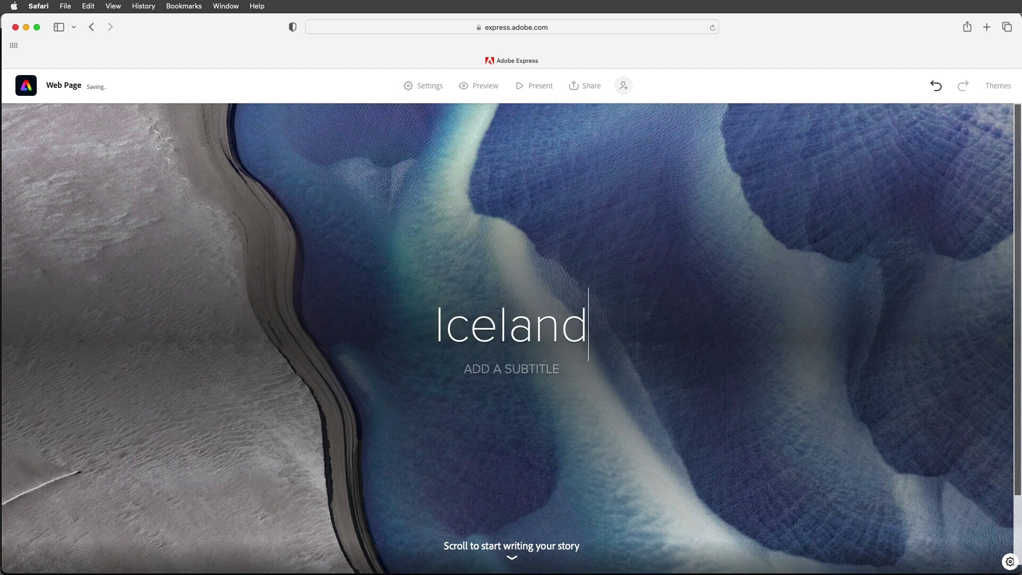
click(511, 371)
text(ÞETTA REDDAST)
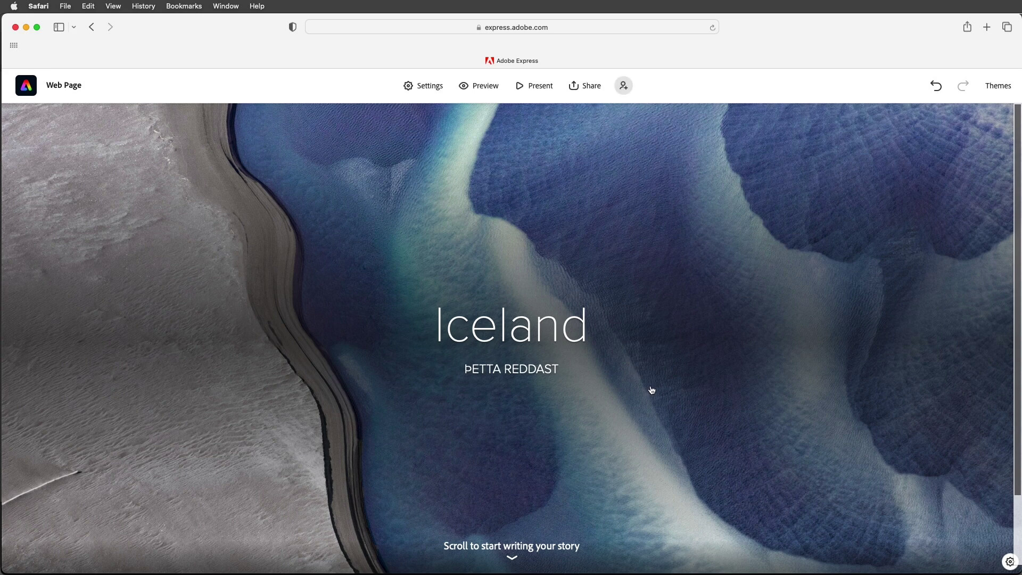
drag(634, 380, 890, 226)
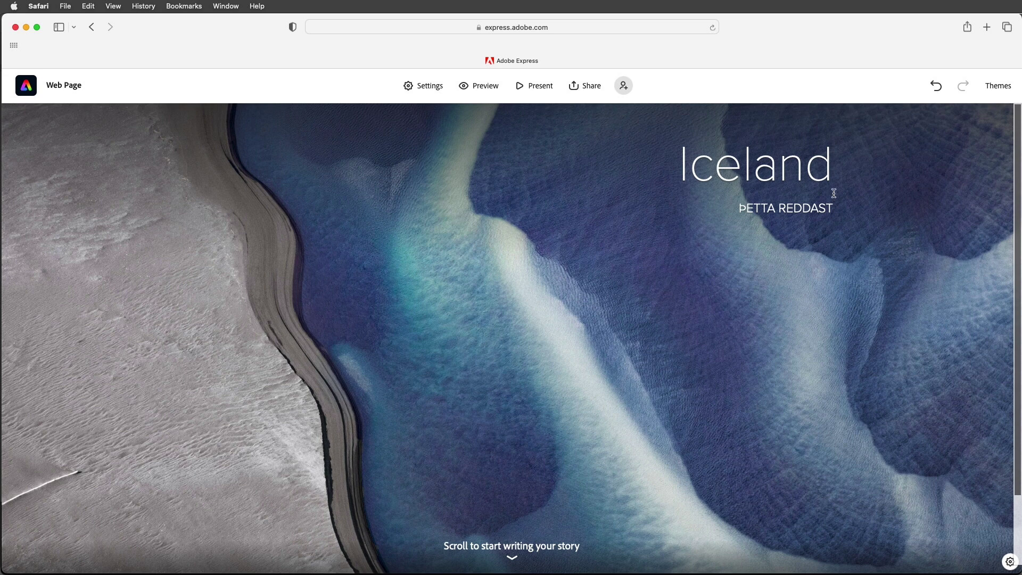
drag(833, 195, 559, 323)
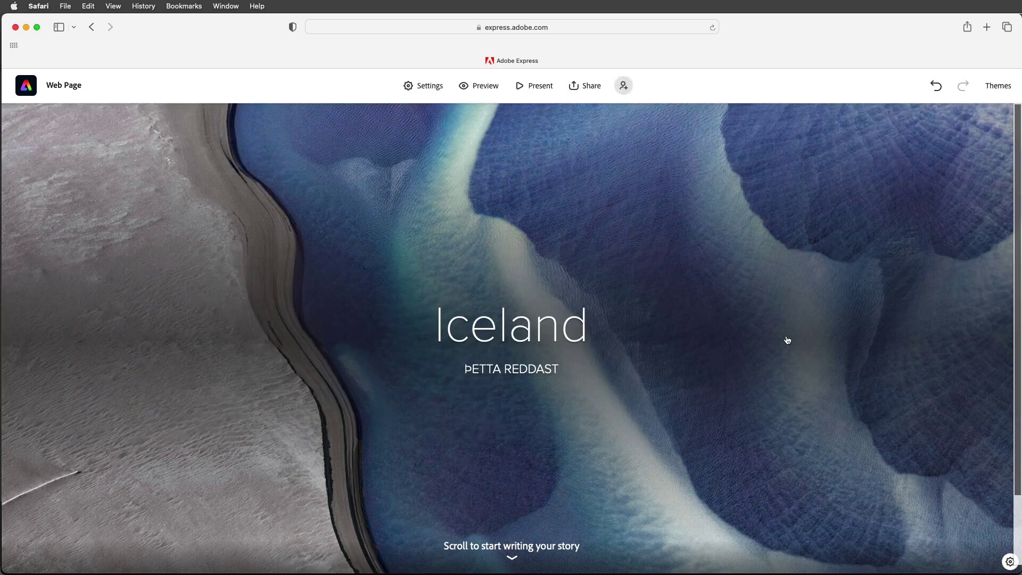
click(770, 344)
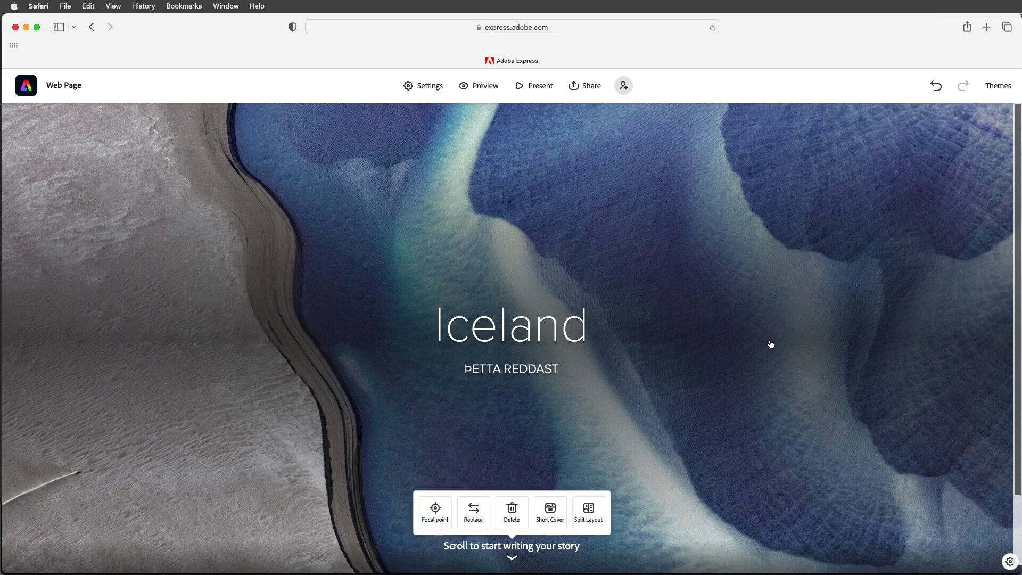
Step: Move the header photo's focal point onto the left grey shoreline and save it
click(435, 512)
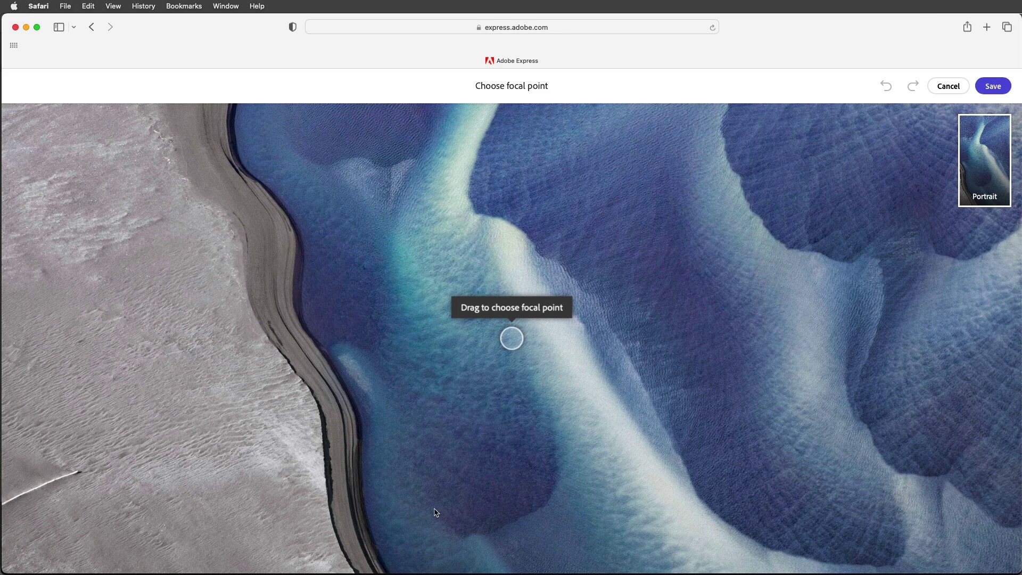
drag(512, 339, 213, 338)
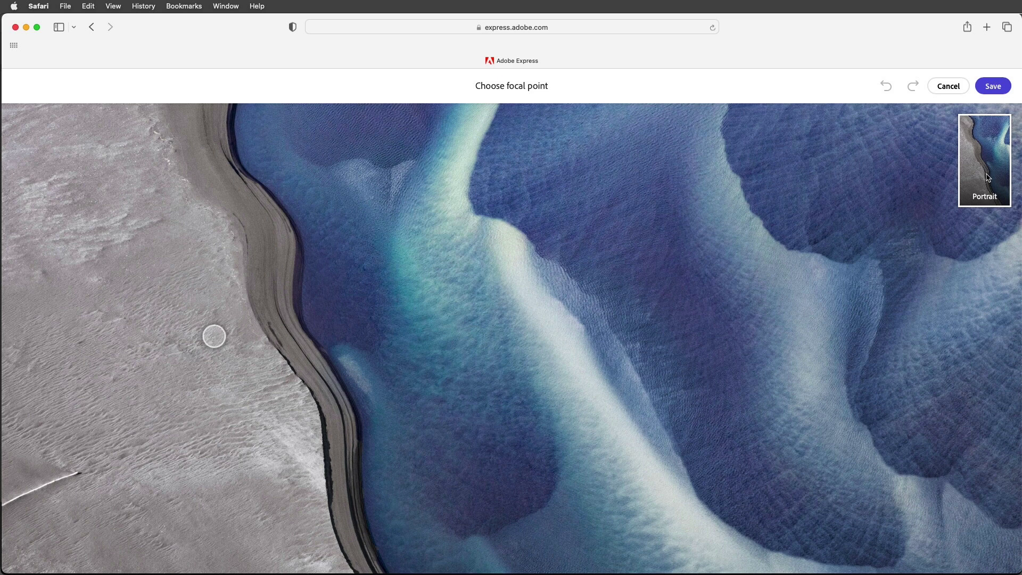
click(994, 87)
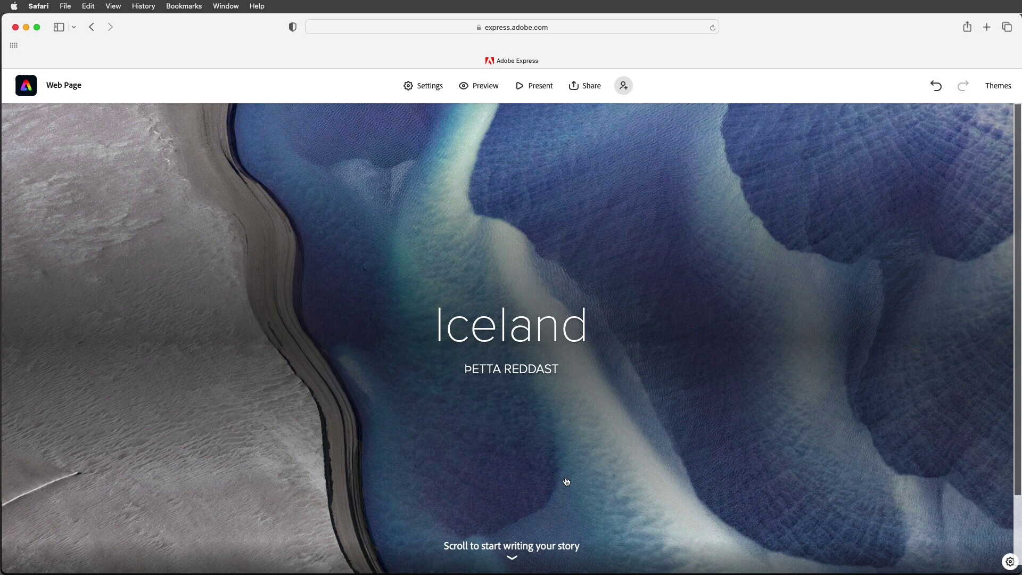
Step: Add a text block below the header reading 'After arriving in Reykjavík...'
scroll(539, 504, down, 3)
click(513, 531)
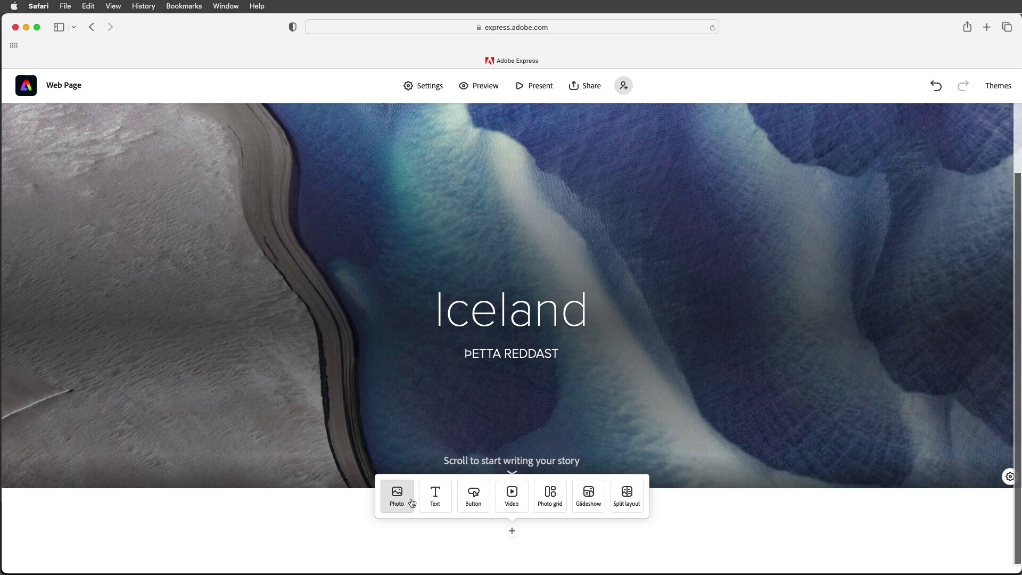
click(438, 498)
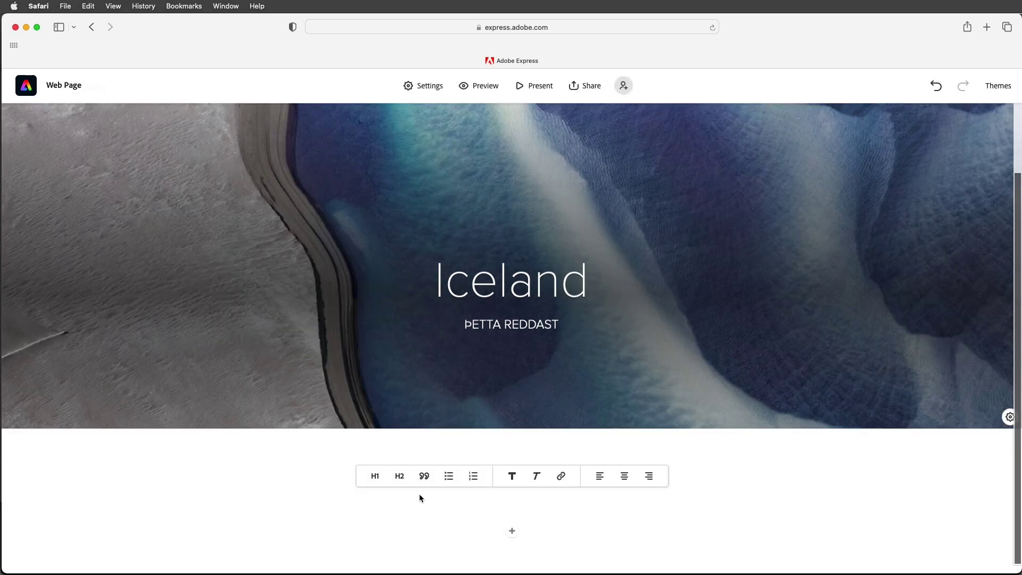
text(A)
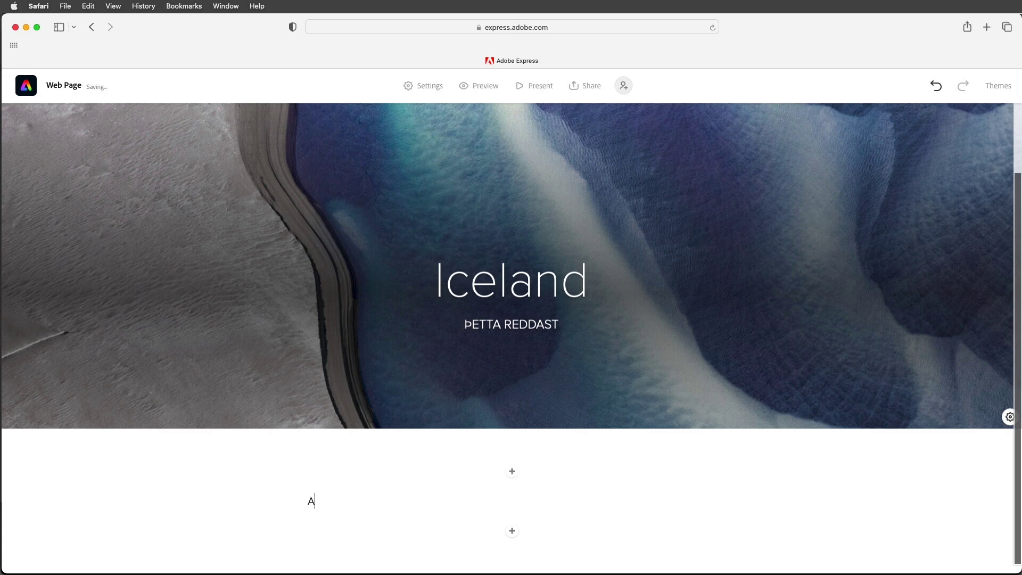
text(fter arriving in Reykjavík...)
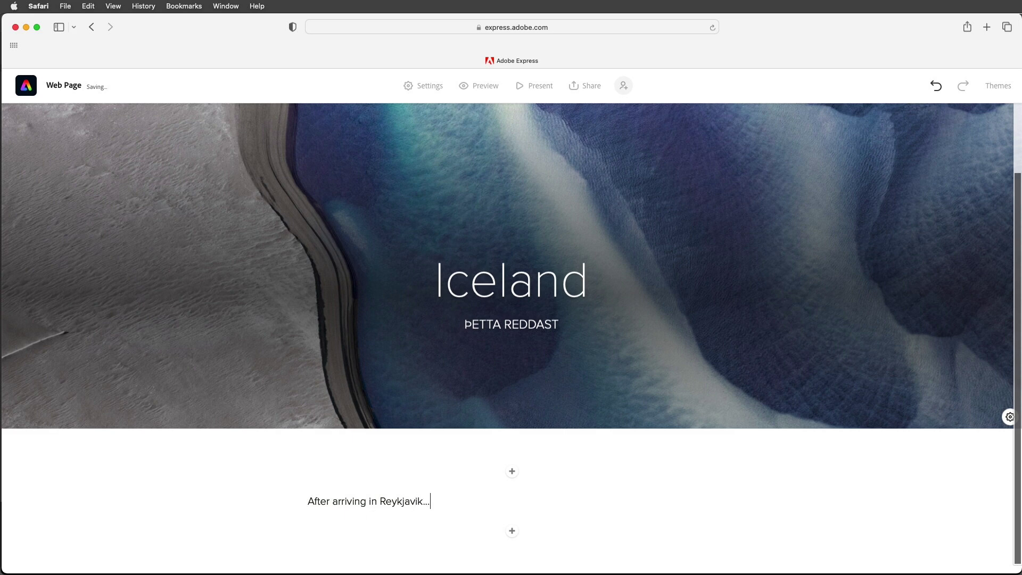
Step: Try H1 and H2 heading styles on the Reykjavik line, then set it back to body text
drag(435, 501, 298, 505)
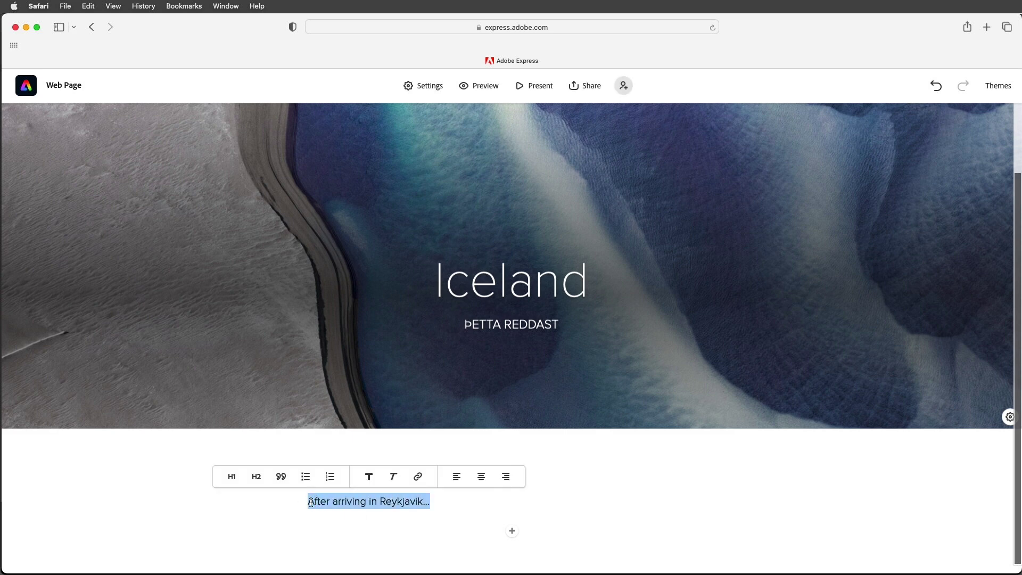
click(232, 477)
click(378, 451)
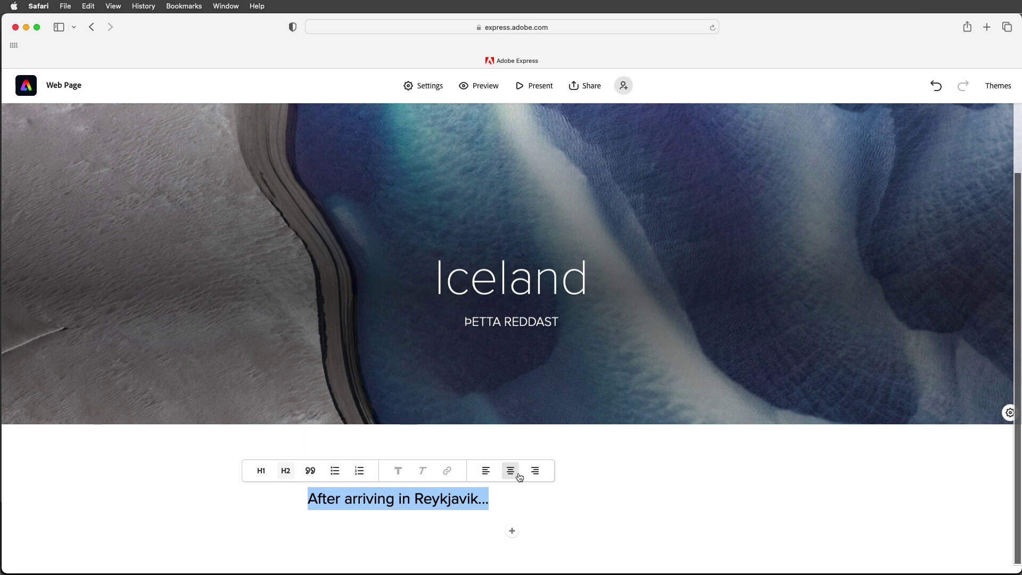
click(286, 471)
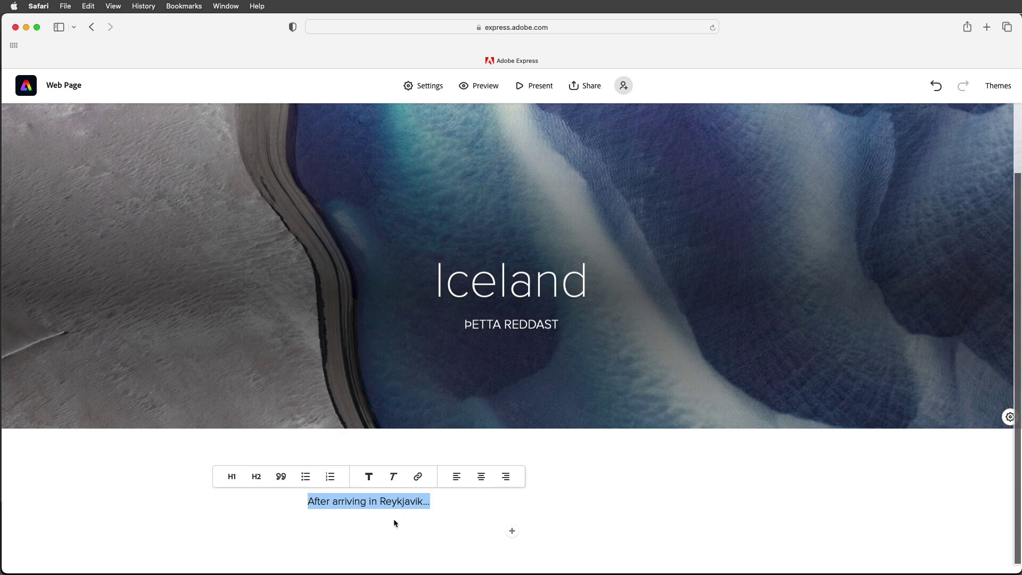
Step: Import the waterfall photo from the Lightroom album as a photo block below the paragraph
click(512, 531)
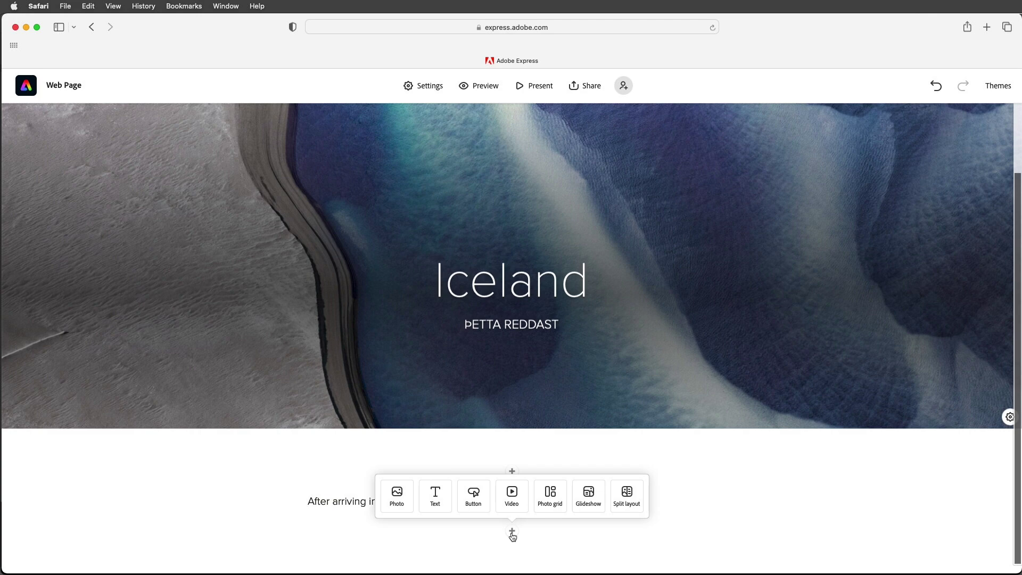
click(397, 495)
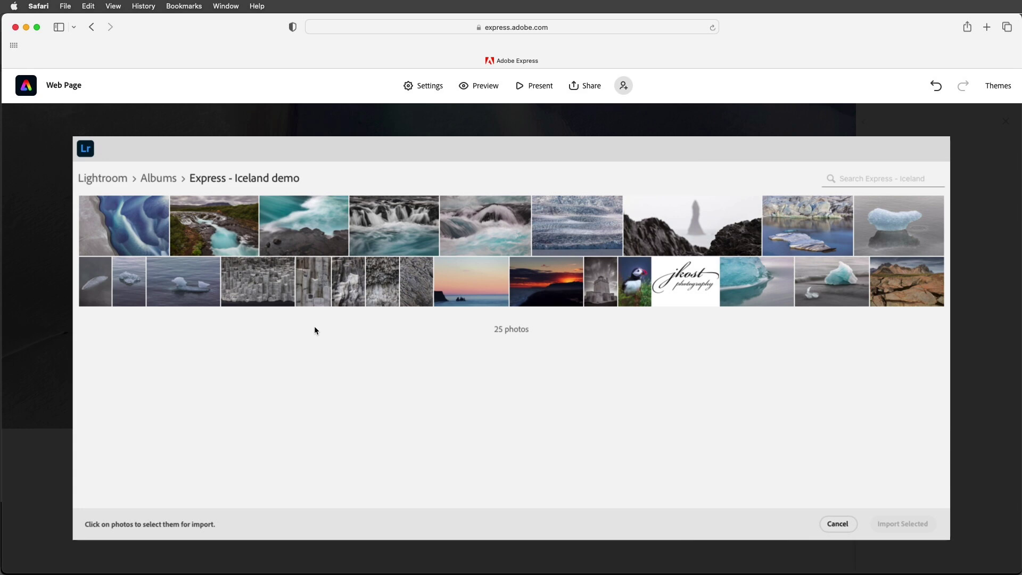
click(235, 239)
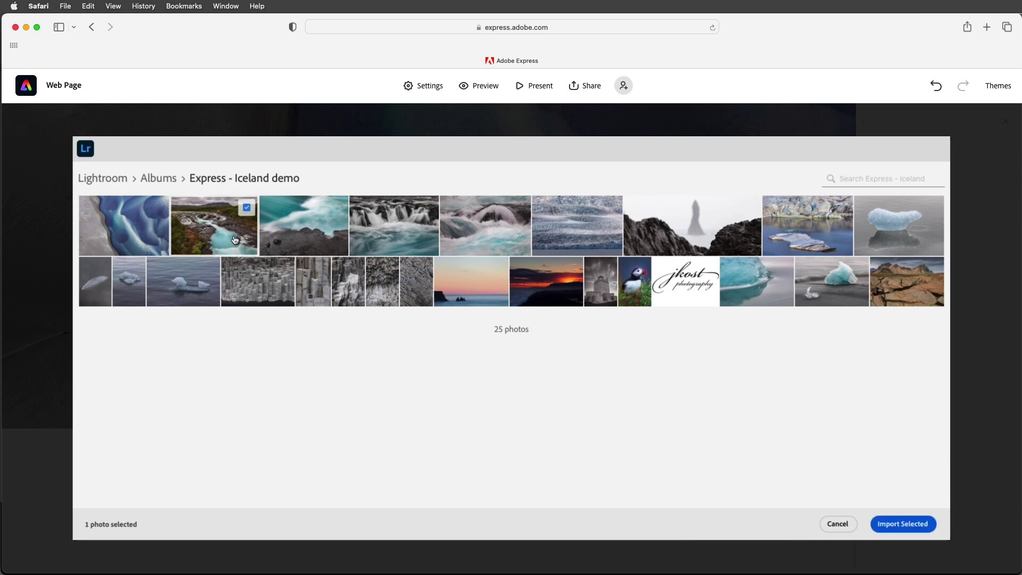
click(899, 524)
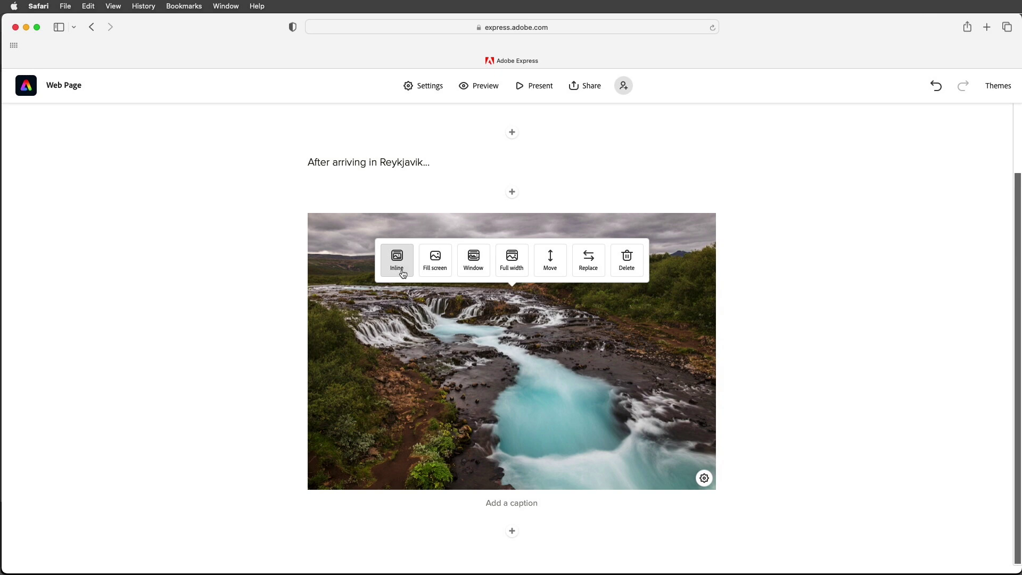
Step: Try fullscreen, window and full-width layouts for the waterfall photo, settling on Inline
click(434, 263)
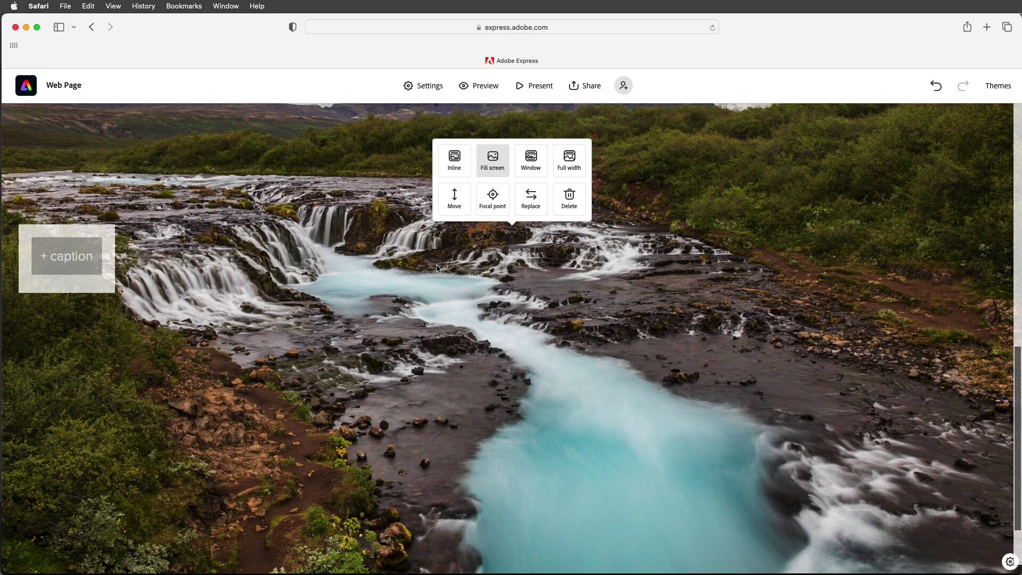
click(536, 169)
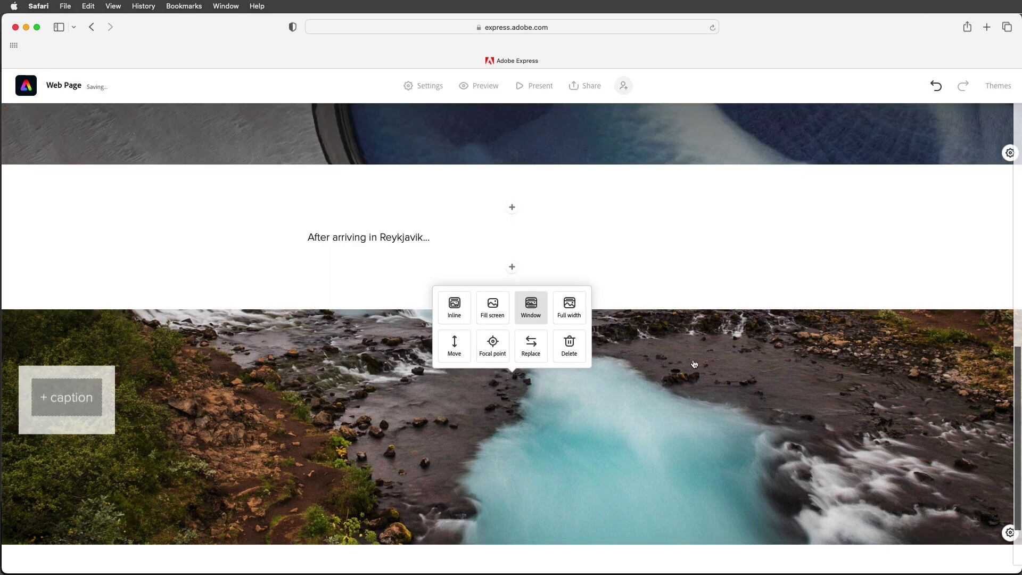
scroll(695, 368, down, 2)
scroll(695, 383, up, 4)
scroll(695, 380, down, 3)
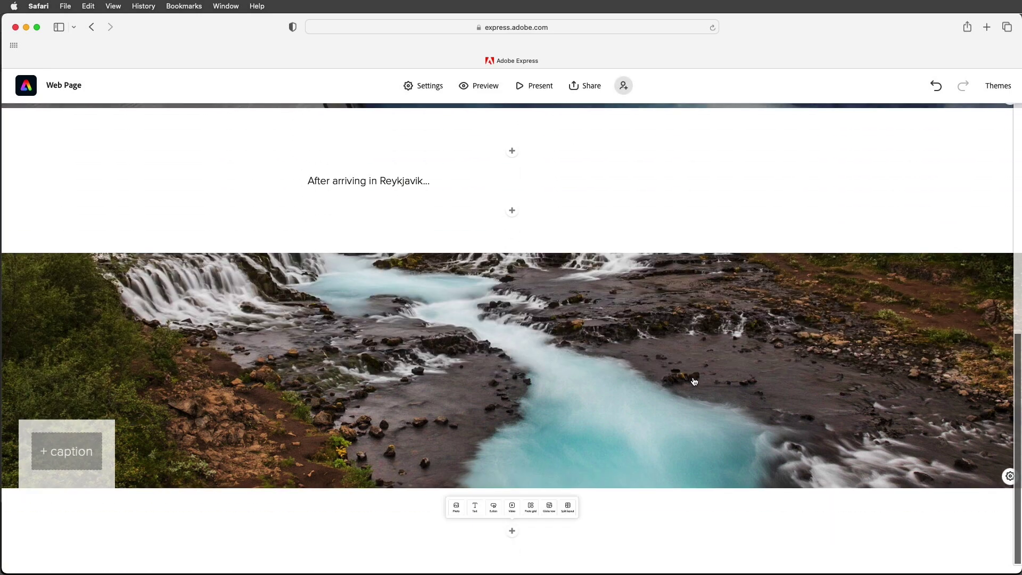
click(693, 375)
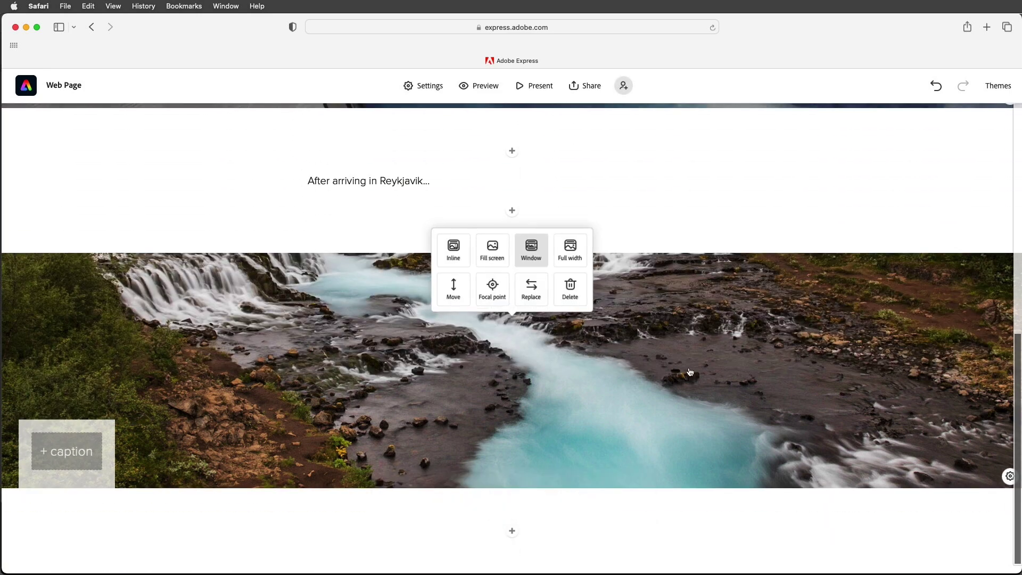
click(568, 248)
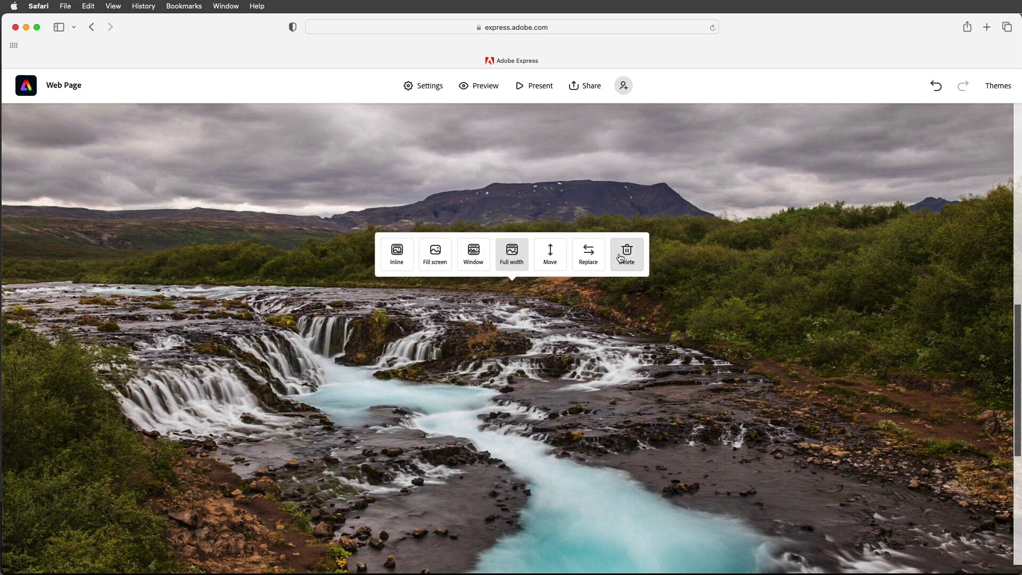
click(398, 259)
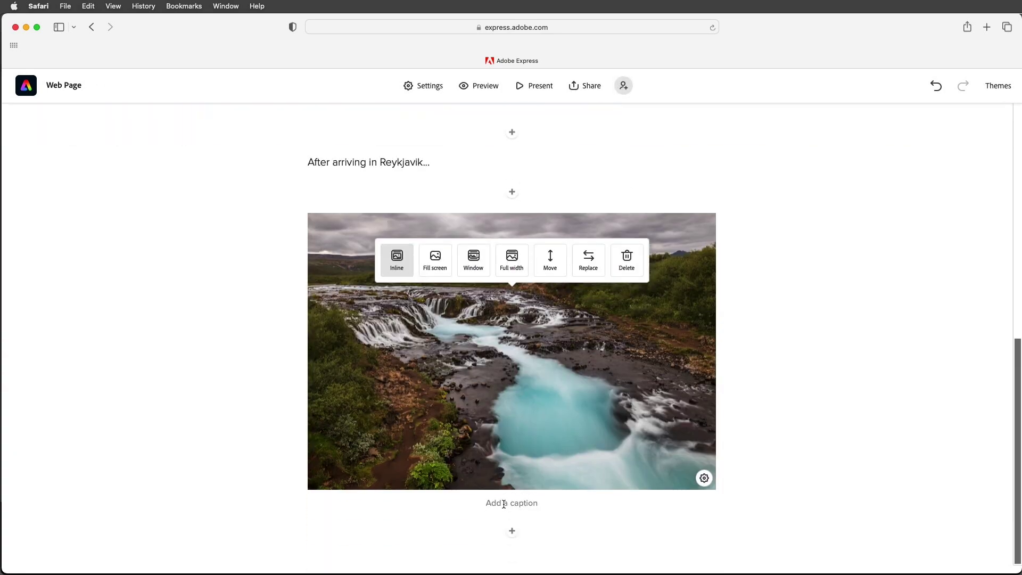
Step: Add a photo grid with the turquoise wave, black-and-white waterfall and pink rapids photos
click(512, 532)
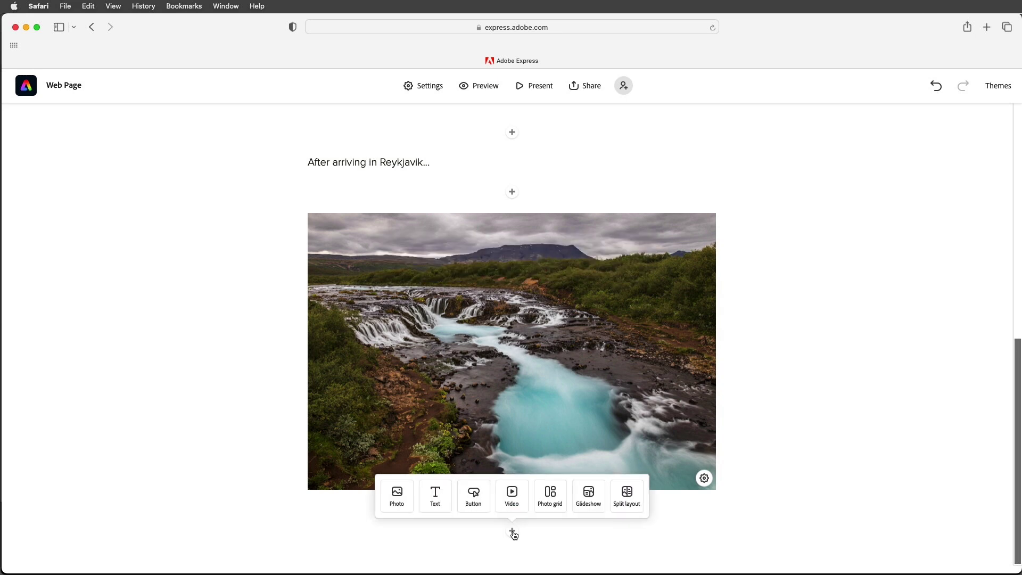
click(550, 495)
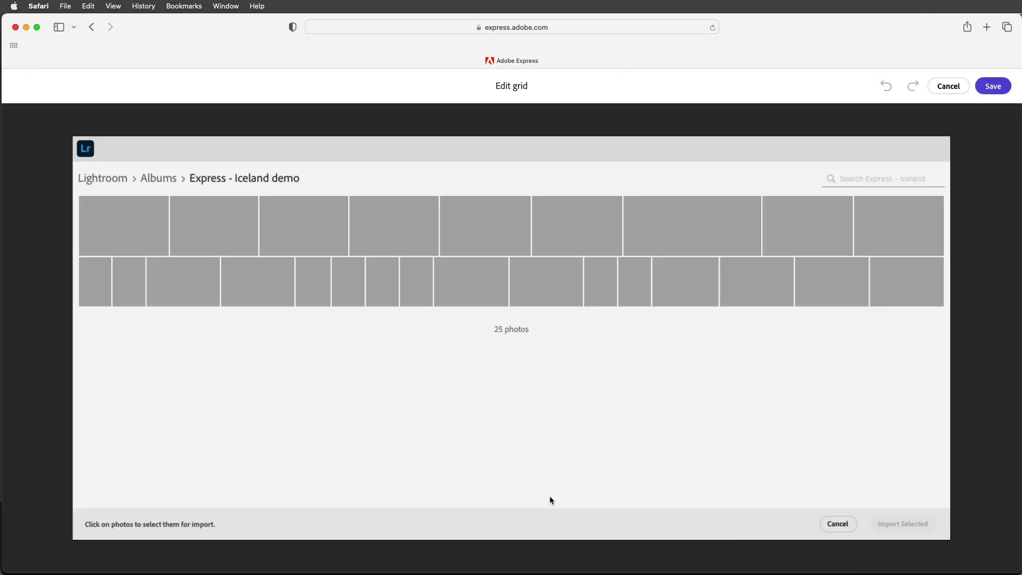
click(312, 237)
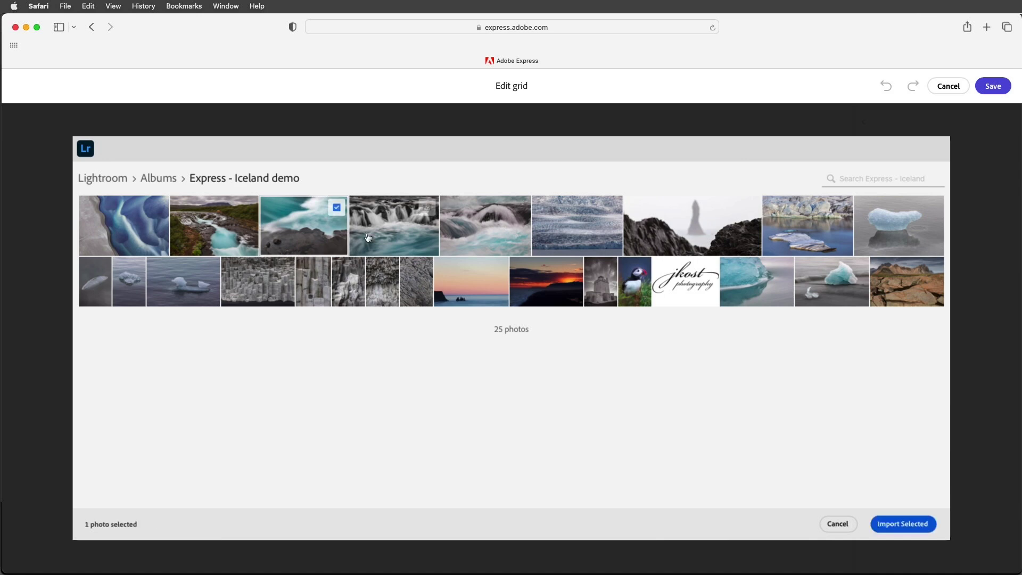
click(394, 238)
click(474, 243)
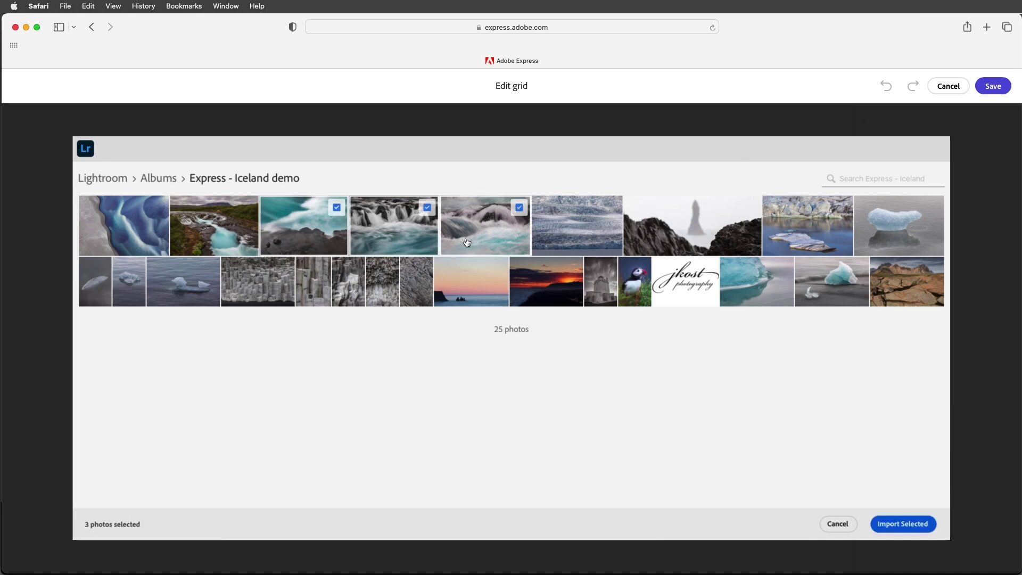
click(893, 517)
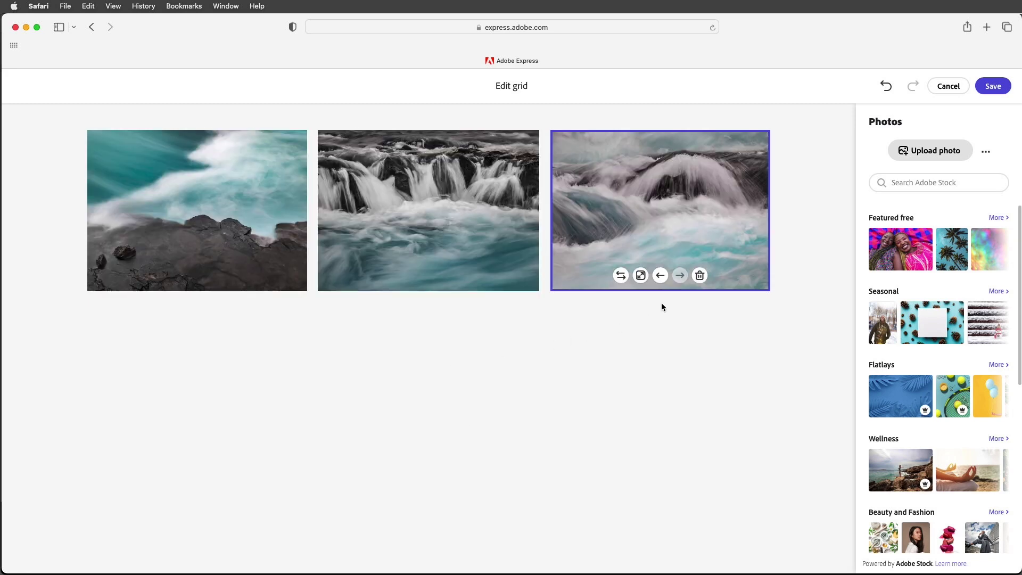
Step: Move the rapids photo to the first grid cell, enlarge it across the top, and save
click(661, 276)
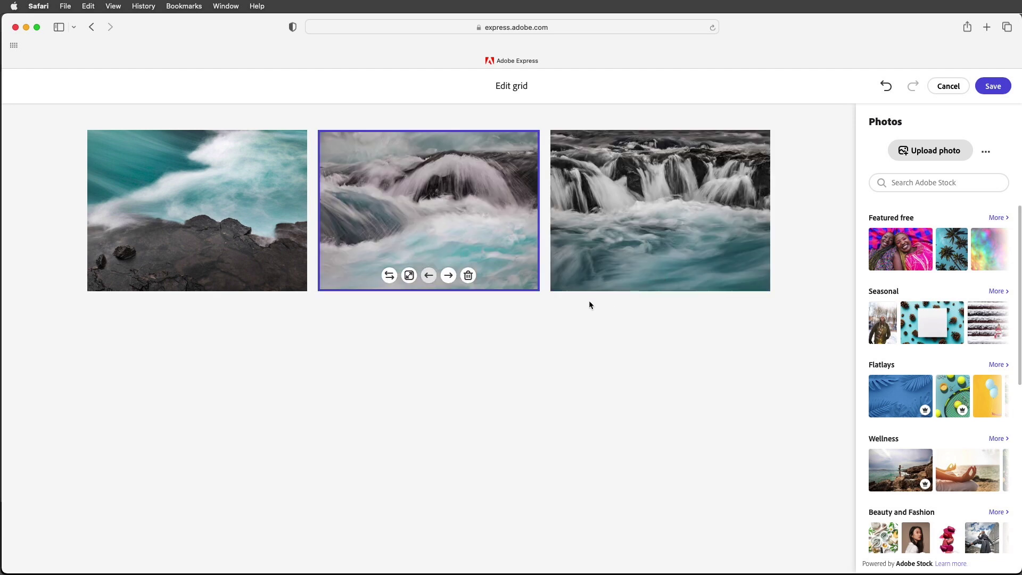
click(429, 276)
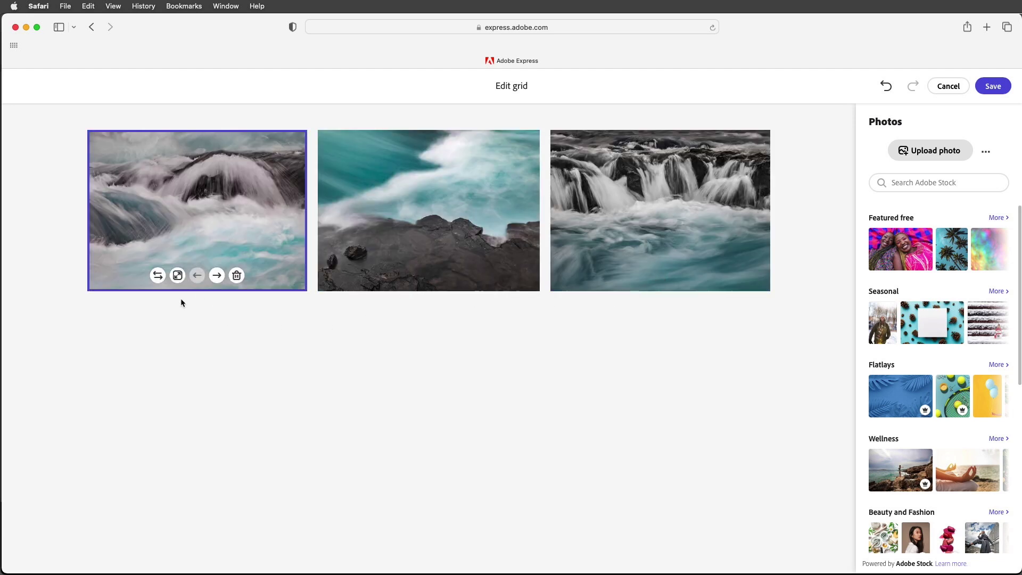
click(177, 275)
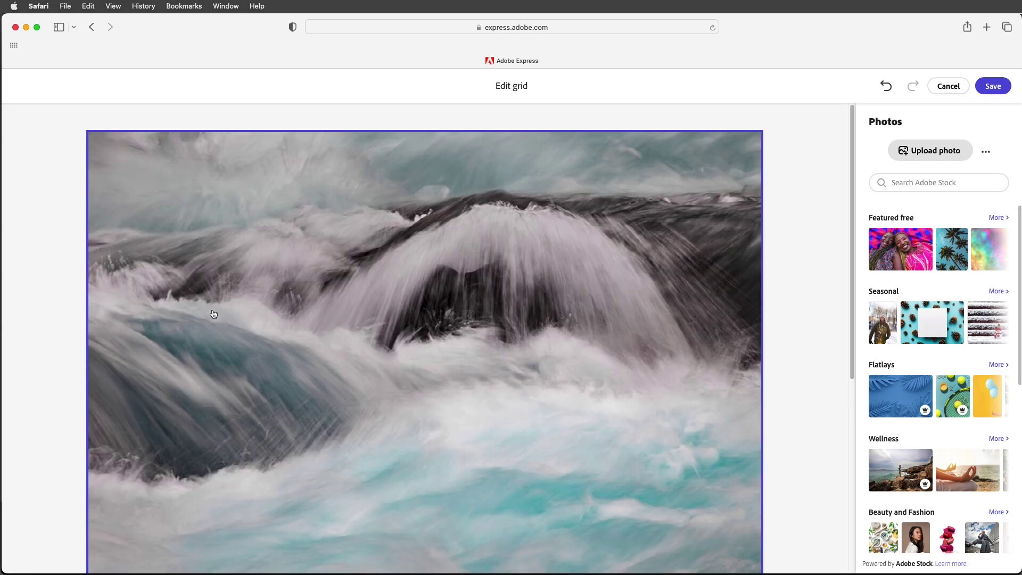
scroll(263, 331, down, 6)
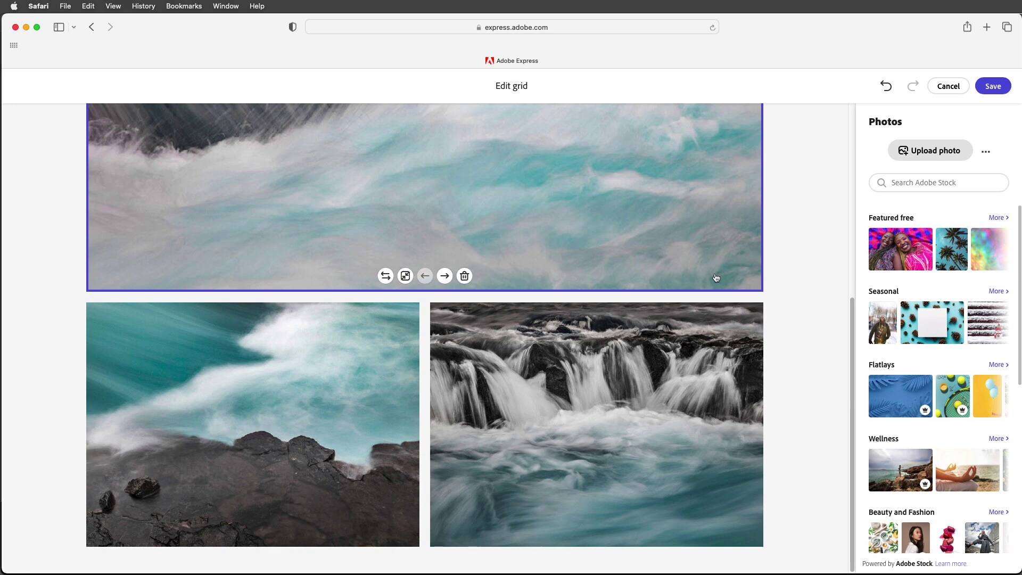
click(991, 86)
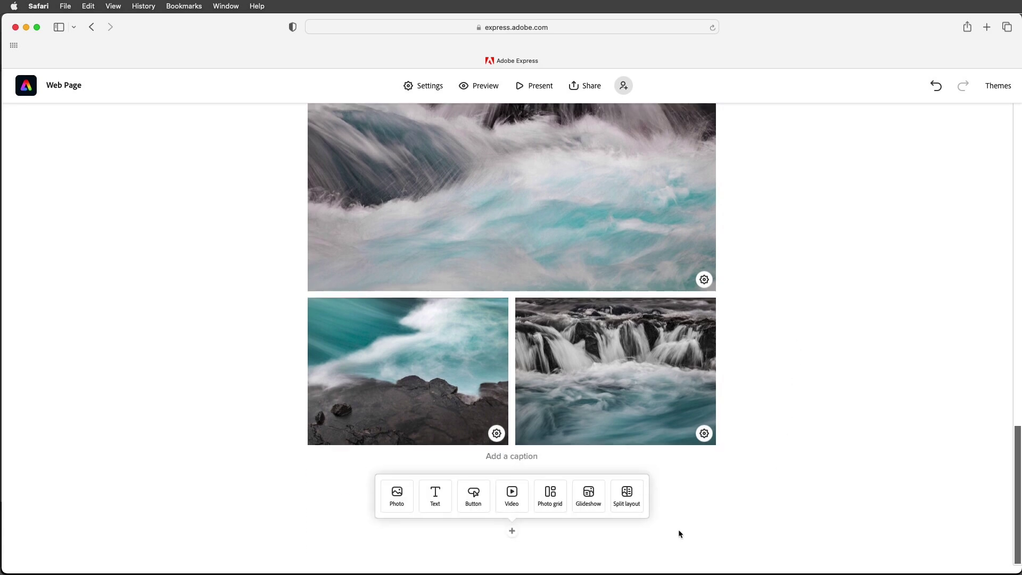
Step: Add a photo block with the glacier and sea-stack photos from Lightroom
click(399, 499)
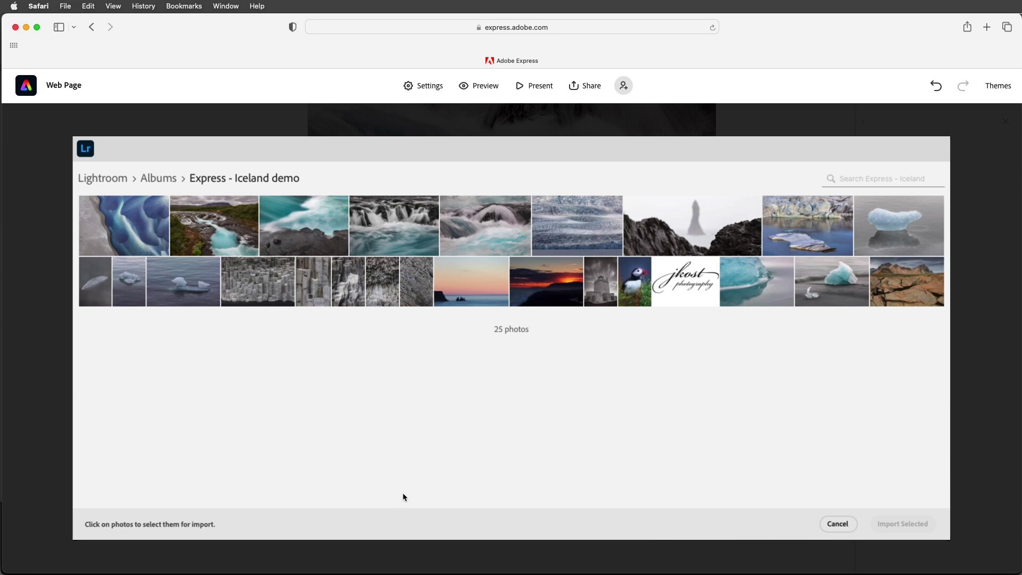
click(570, 240)
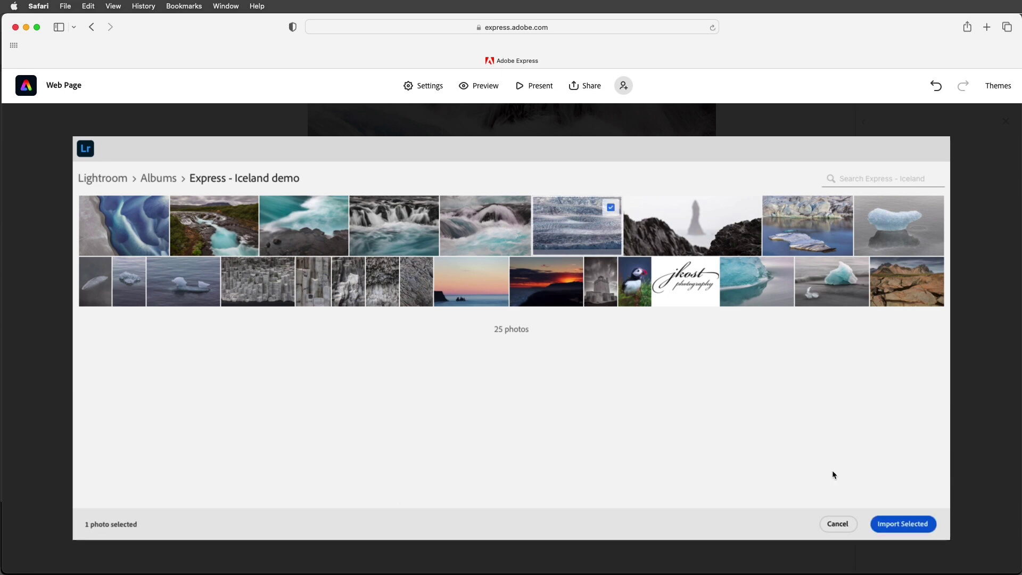
click(677, 237)
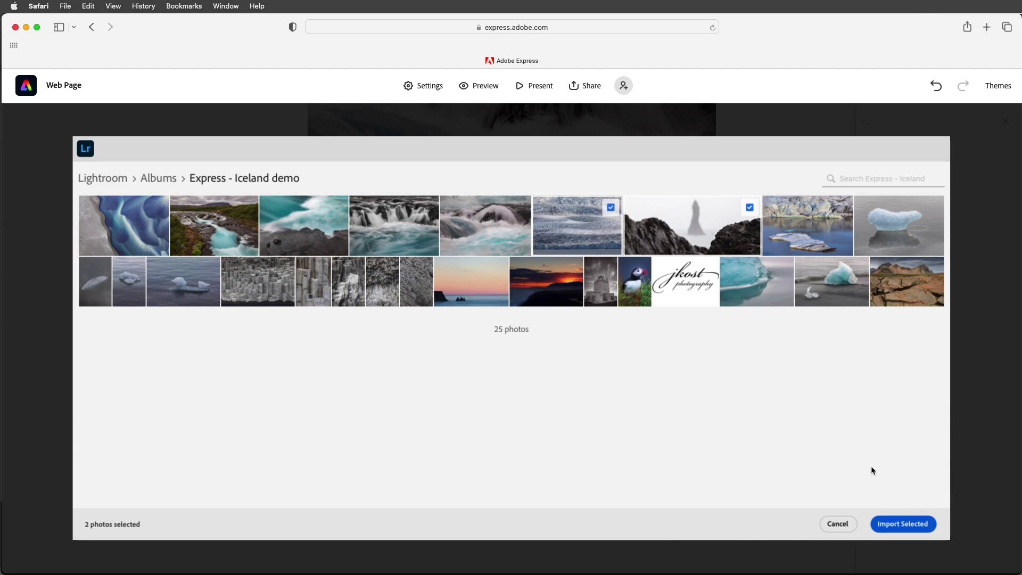
click(897, 524)
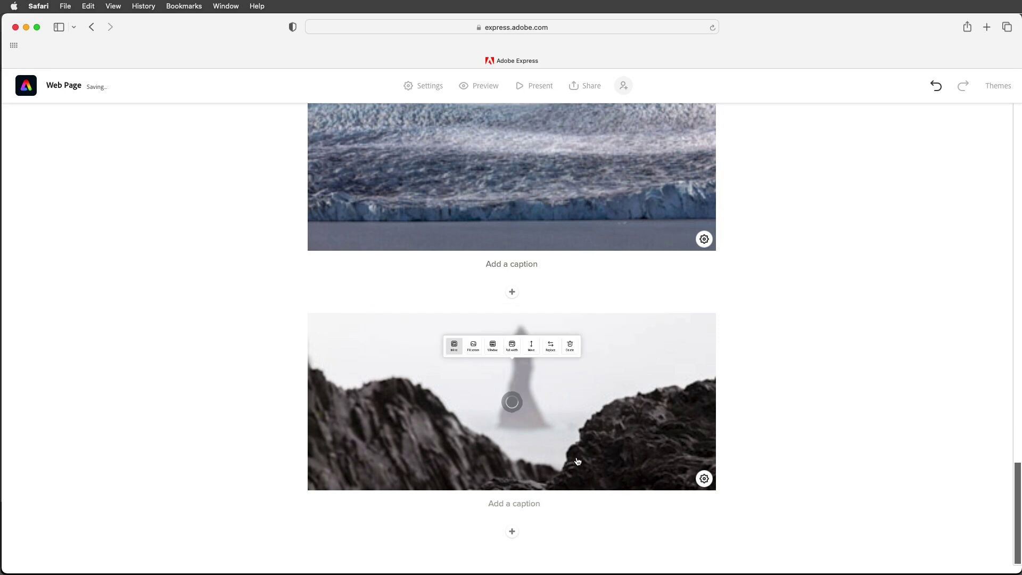
Step: Give the glacier photo the Window layout and the caption 'Breiðamerkurjökull glacier'
scroll(577, 462, up, 5)
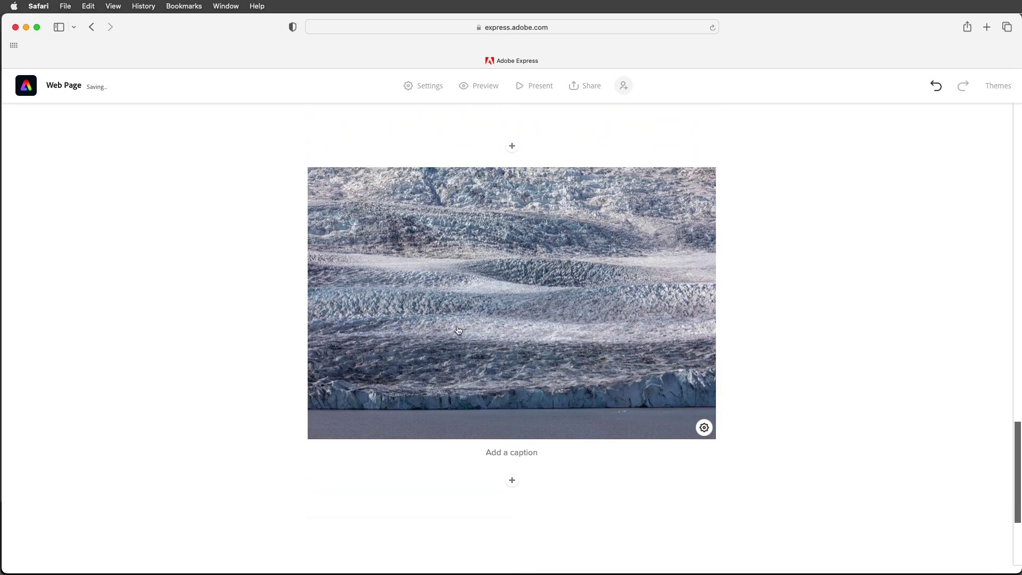
click(427, 278)
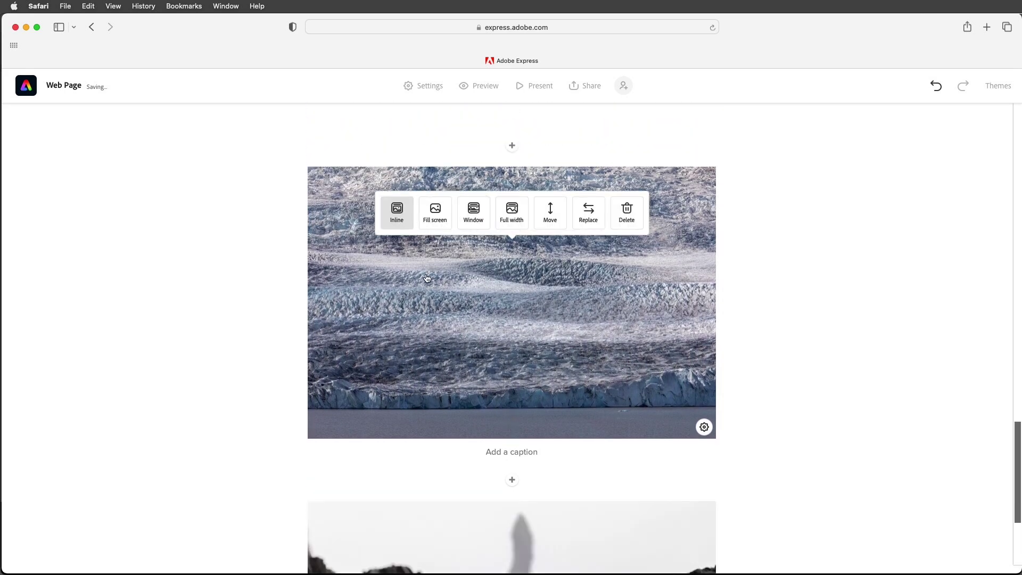
click(476, 214)
scroll(471, 294, down, 2)
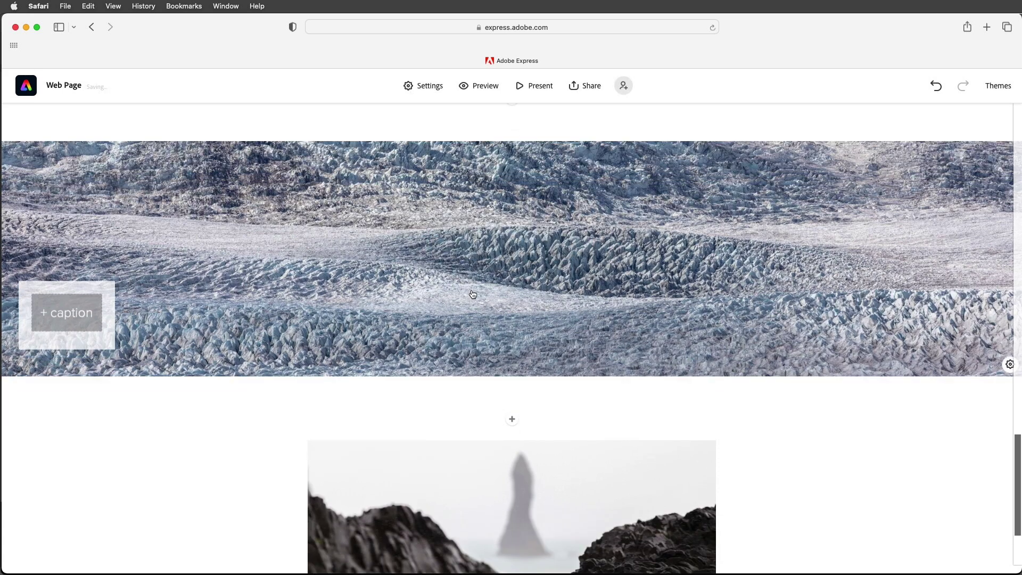
click(66, 314)
text(Breiðamerkurjökull glacier)
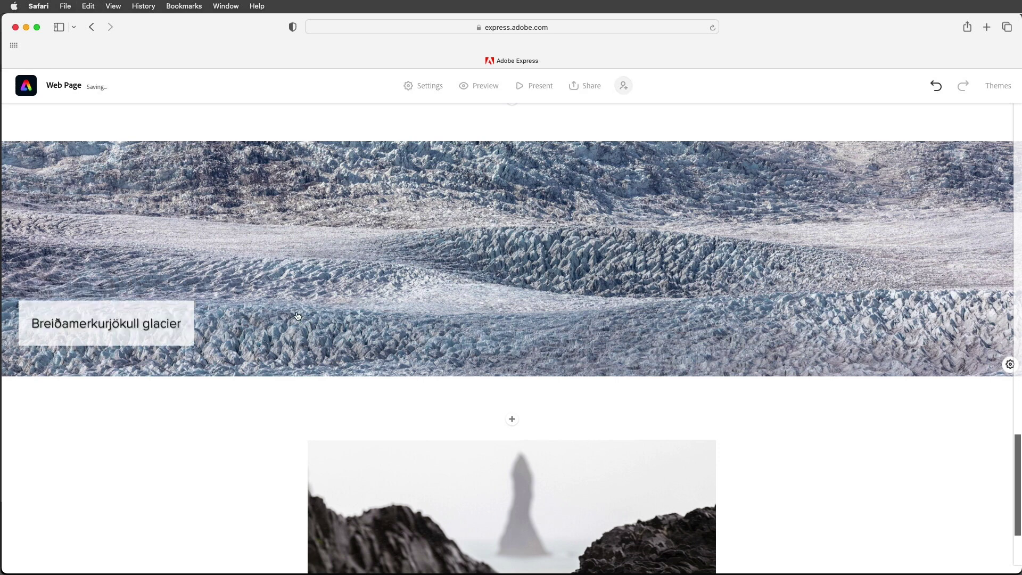
scroll(385, 297, down, 3)
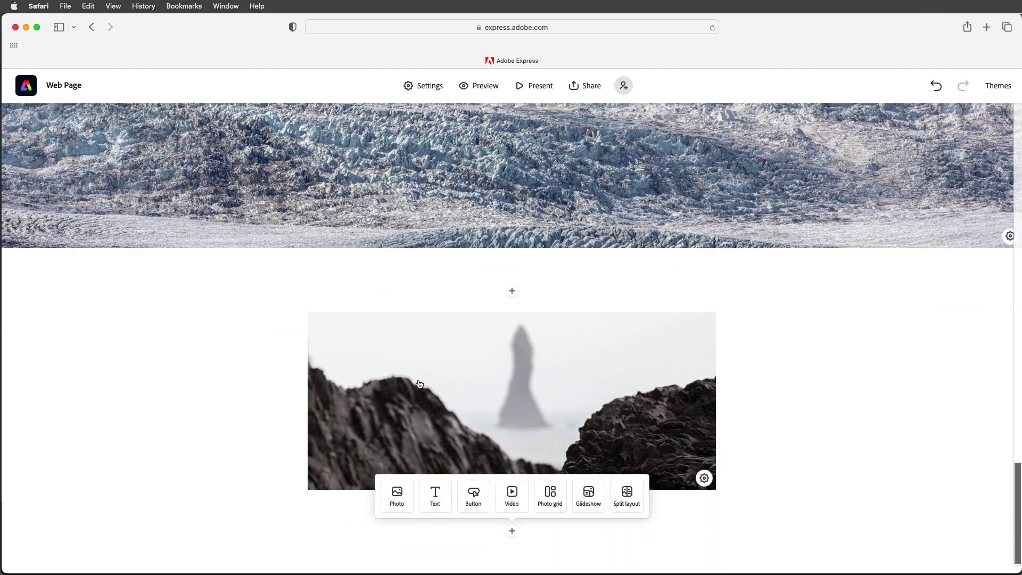
Step: Stretch the sea-stack photo to full page width
click(566, 376)
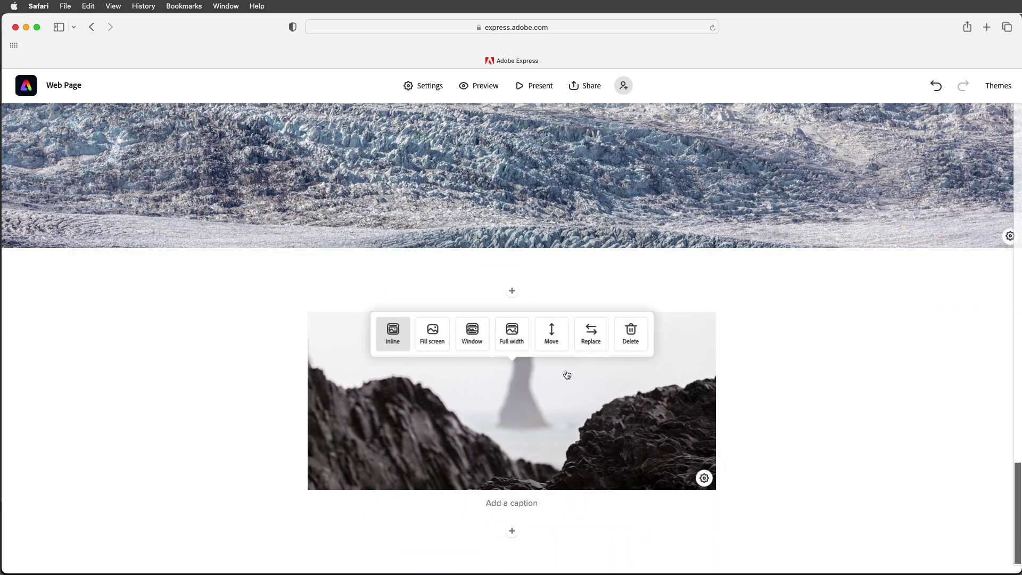
click(511, 335)
scroll(524, 398, up, 5)
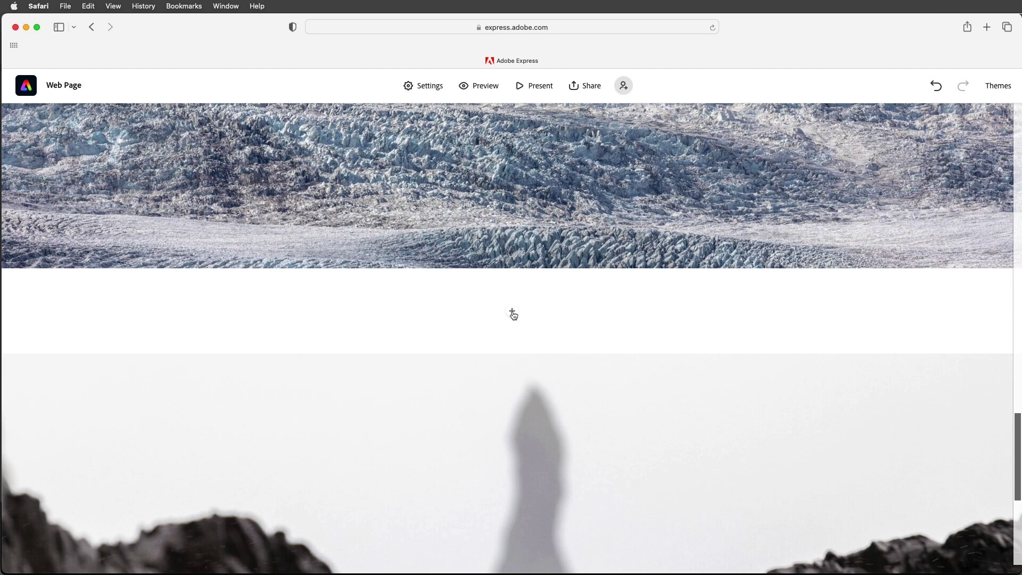
Step: Insert a photo grid of four iceberg photos below the glacier and save
click(512, 313)
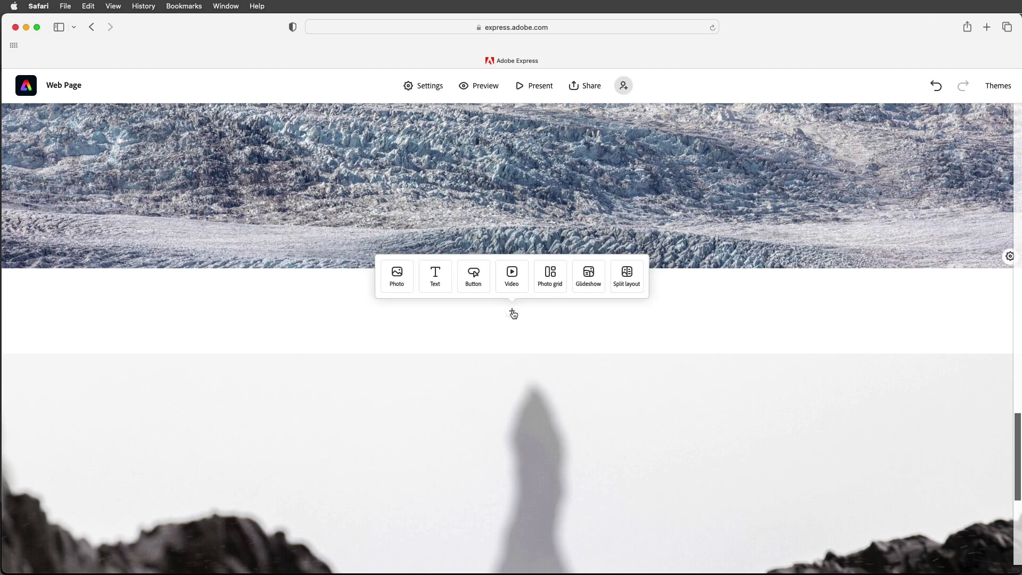
click(552, 282)
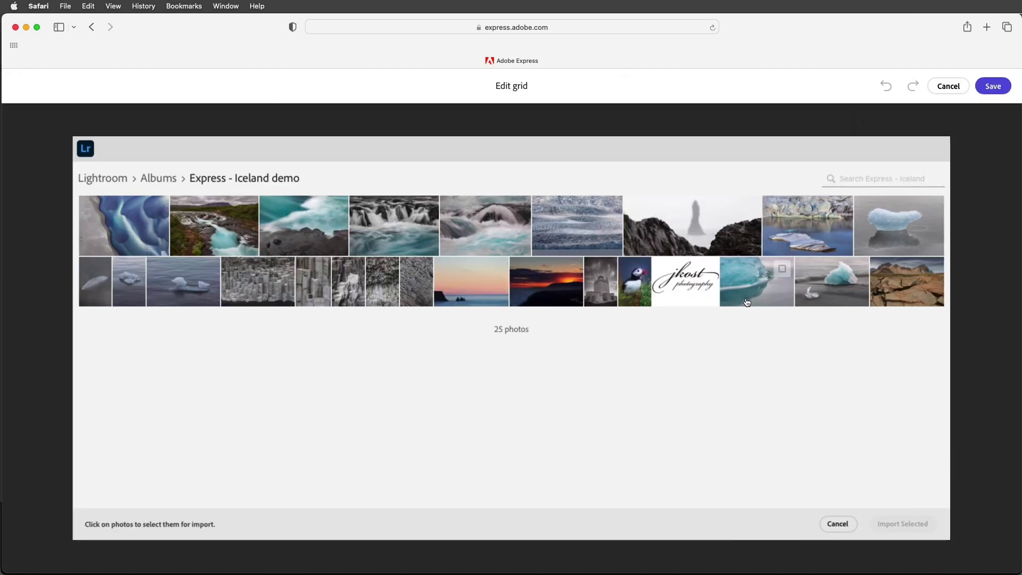
click(872, 234)
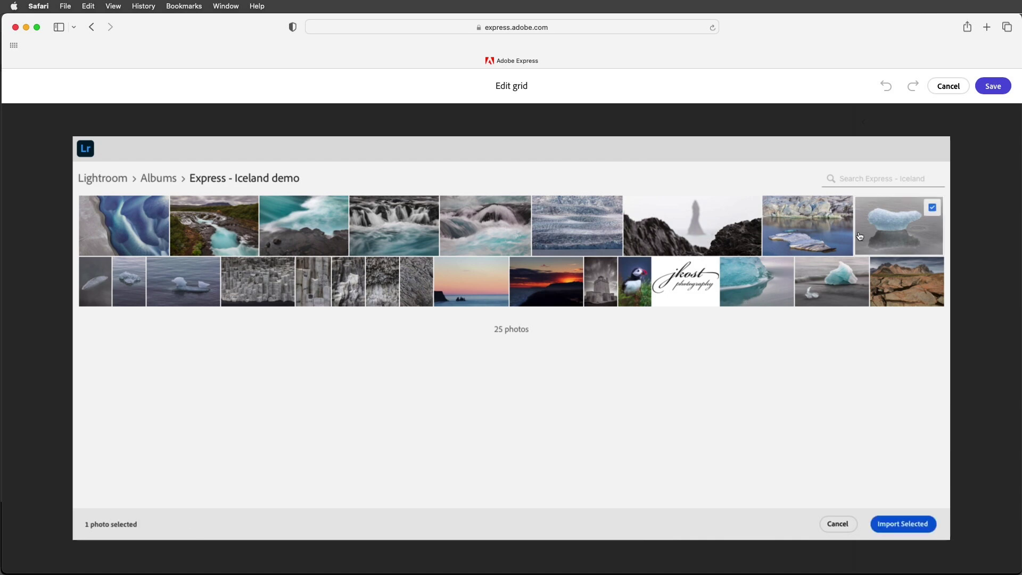
click(166, 304)
click(126, 302)
click(100, 302)
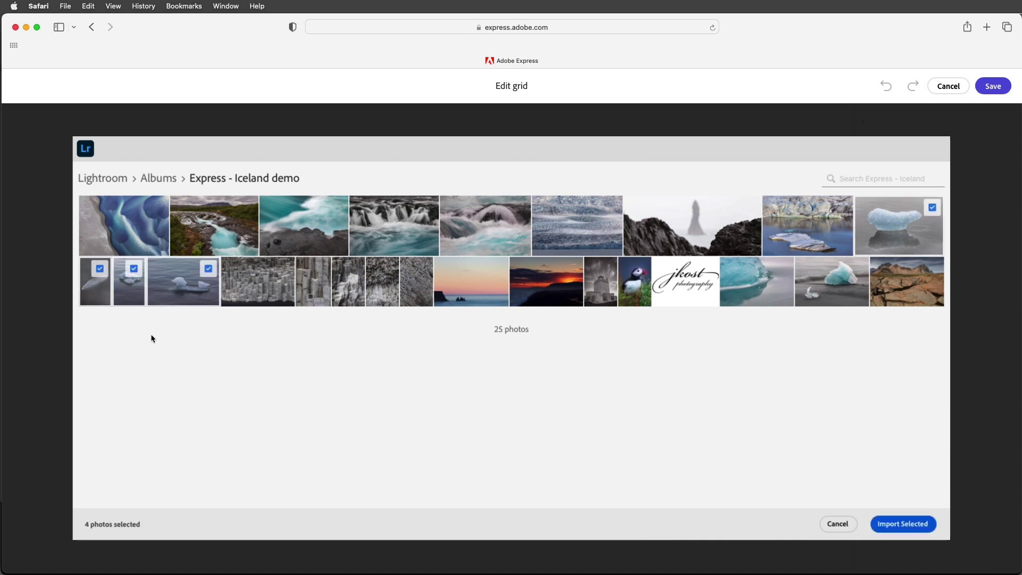
click(877, 525)
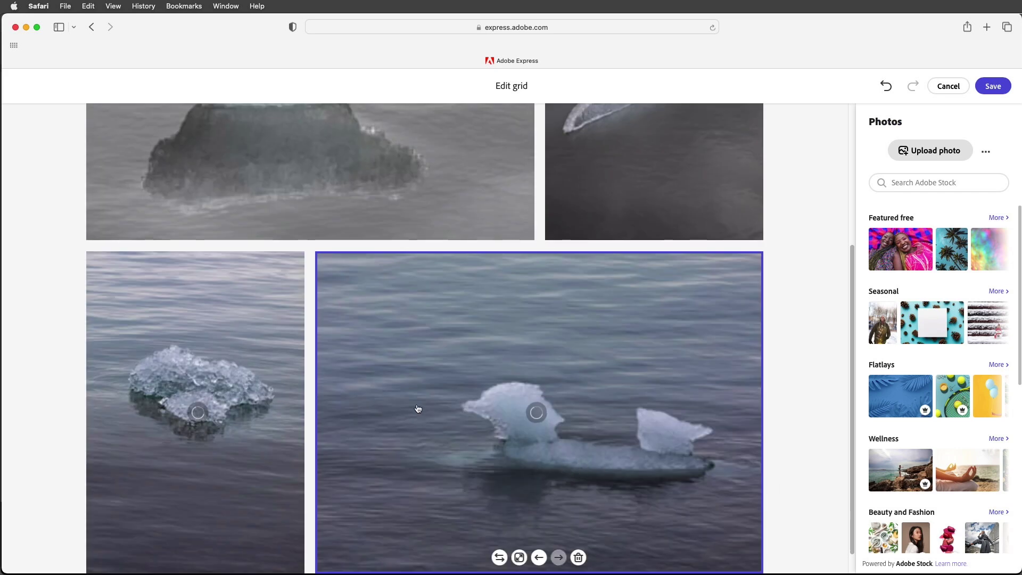
scroll(413, 410, up, 5)
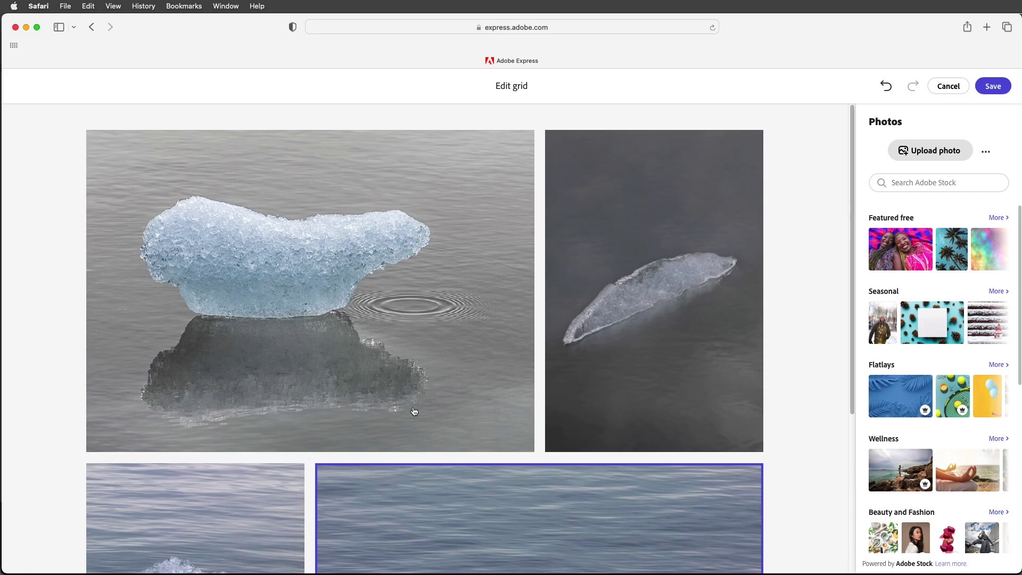
scroll(414, 411, down, 5)
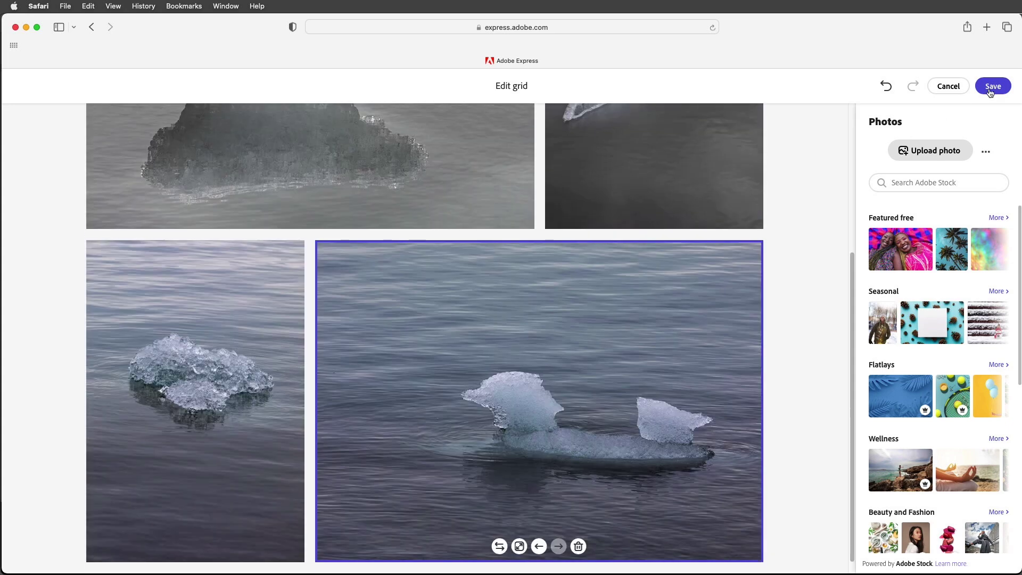
click(993, 86)
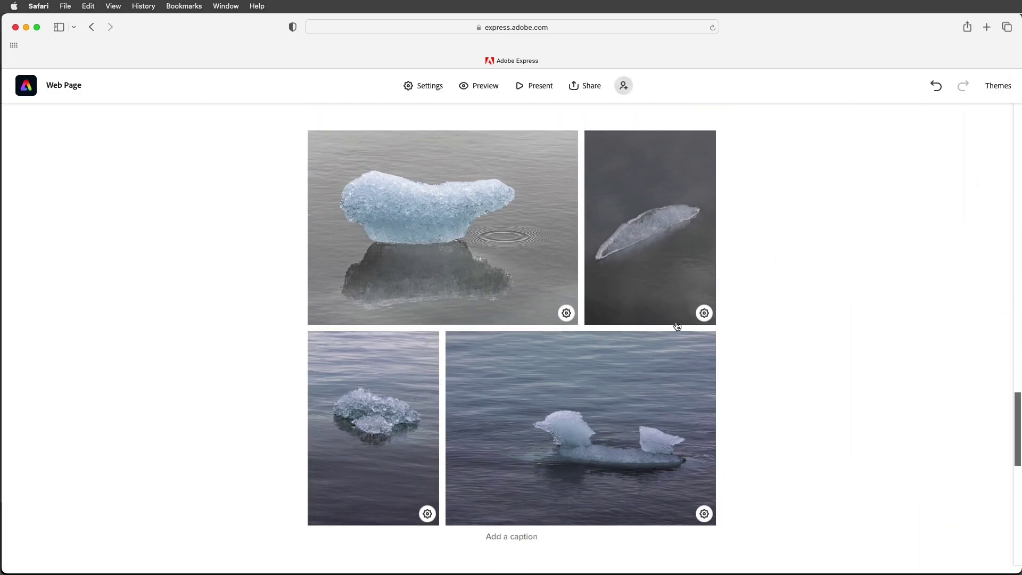
Step: Embed the YouTube video from the pasted link below the iceberg grid and save it
scroll(674, 328, down, 5)
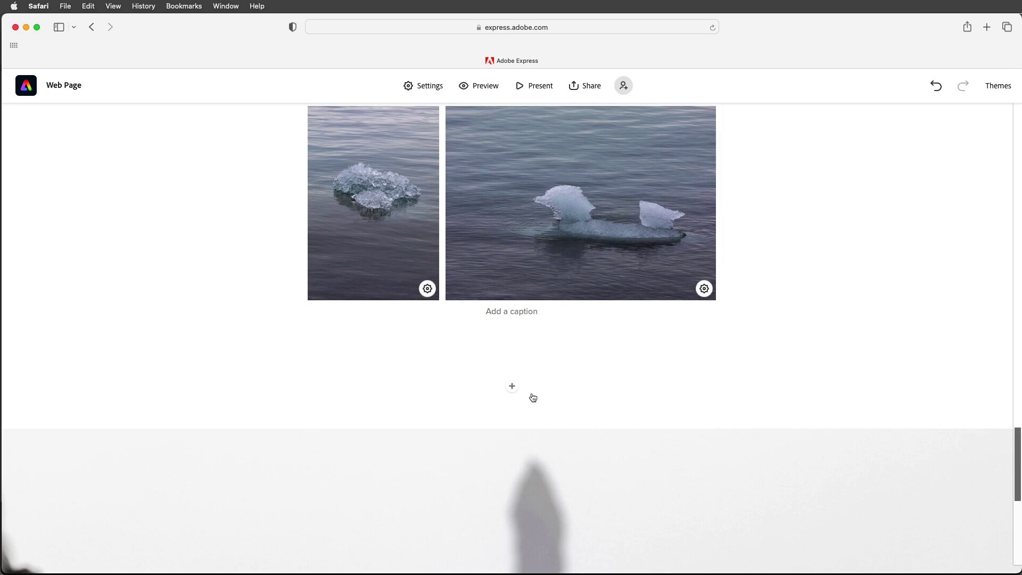
click(513, 387)
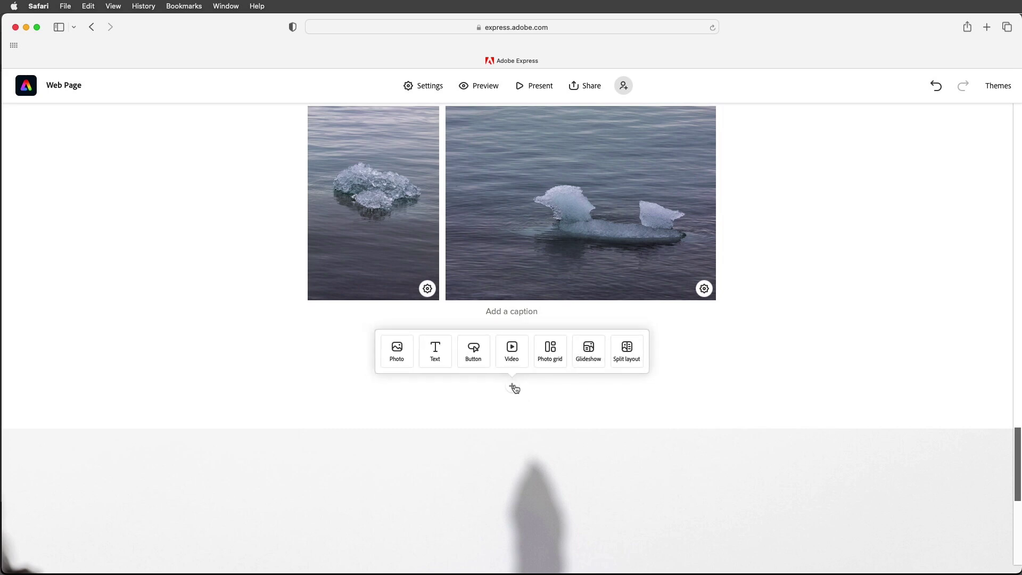
click(513, 355)
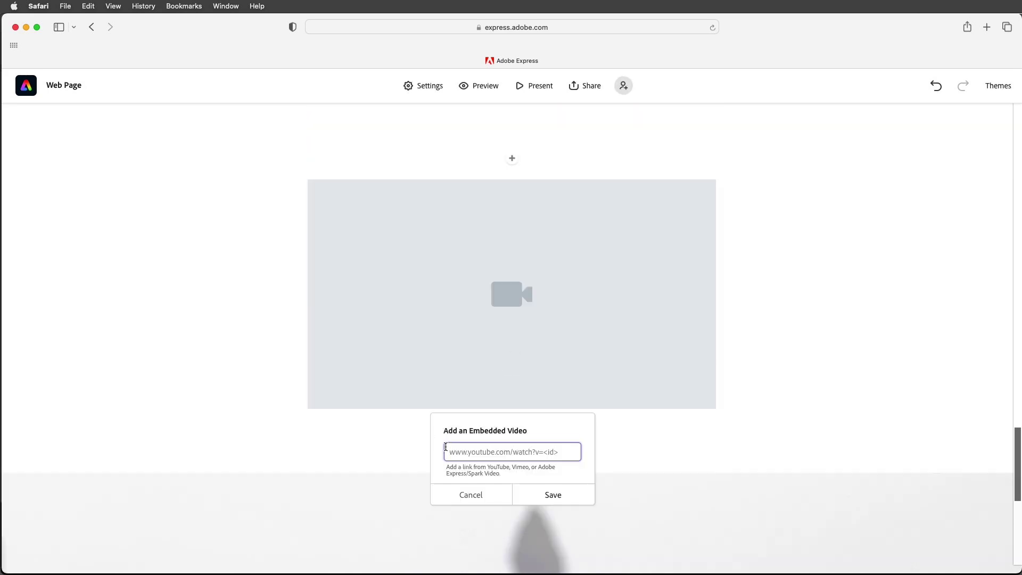
text(https://youtu.be/LdilgQ0PyaU)
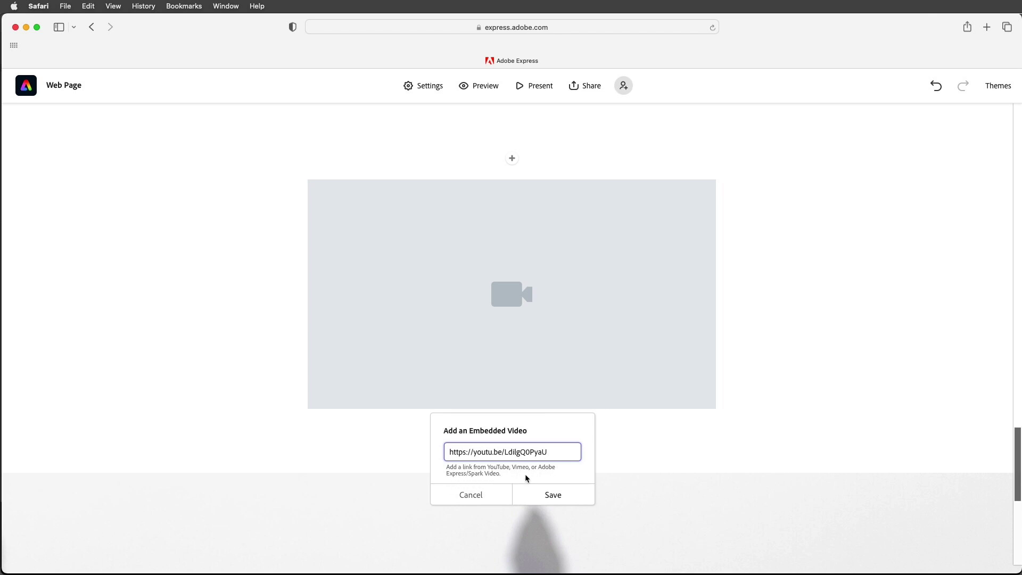
click(553, 494)
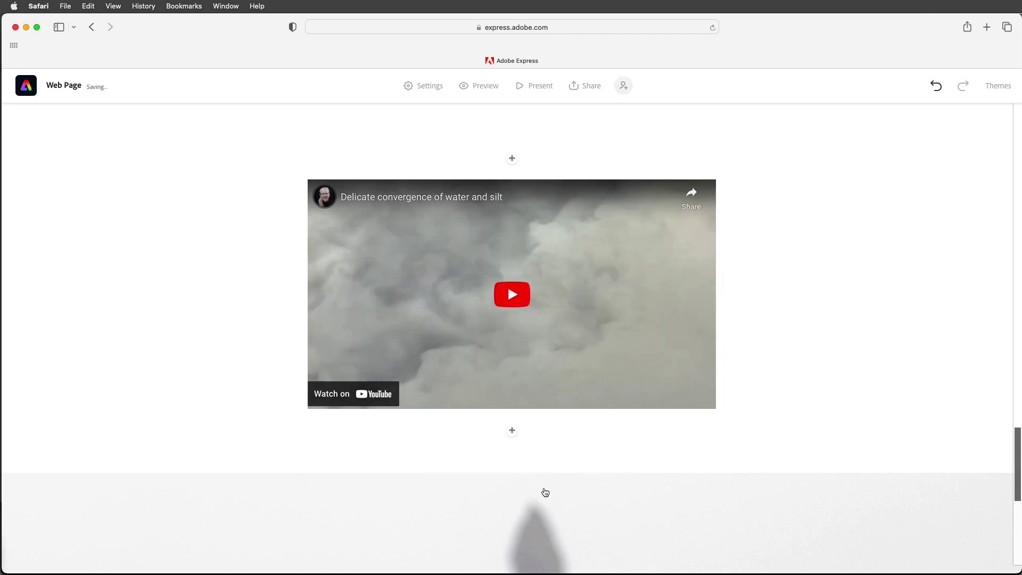
scroll(510, 351, down, 10)
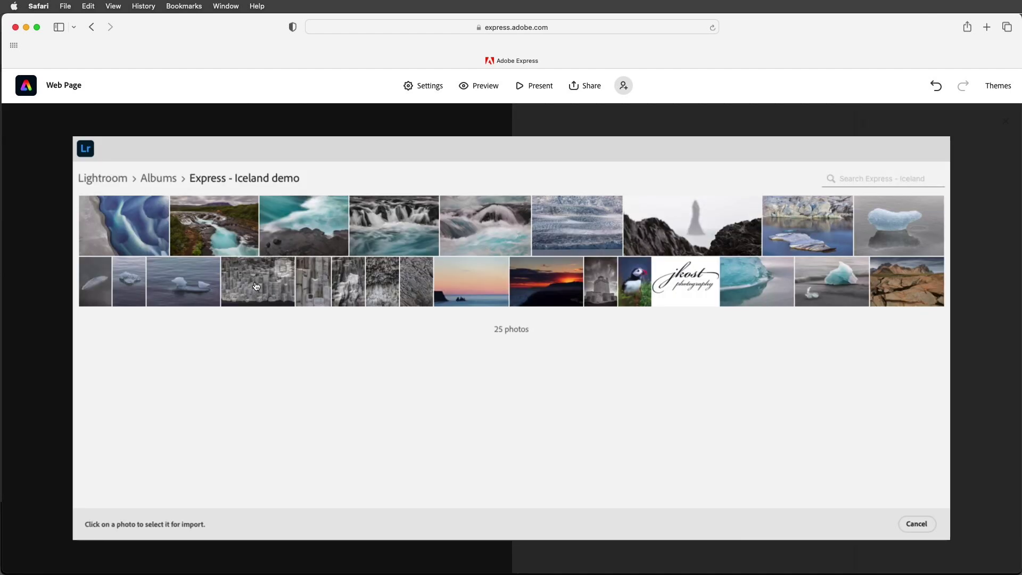
Step: Fill the split layout with the basalt-columns photo left and four basalt photos right
click(283, 268)
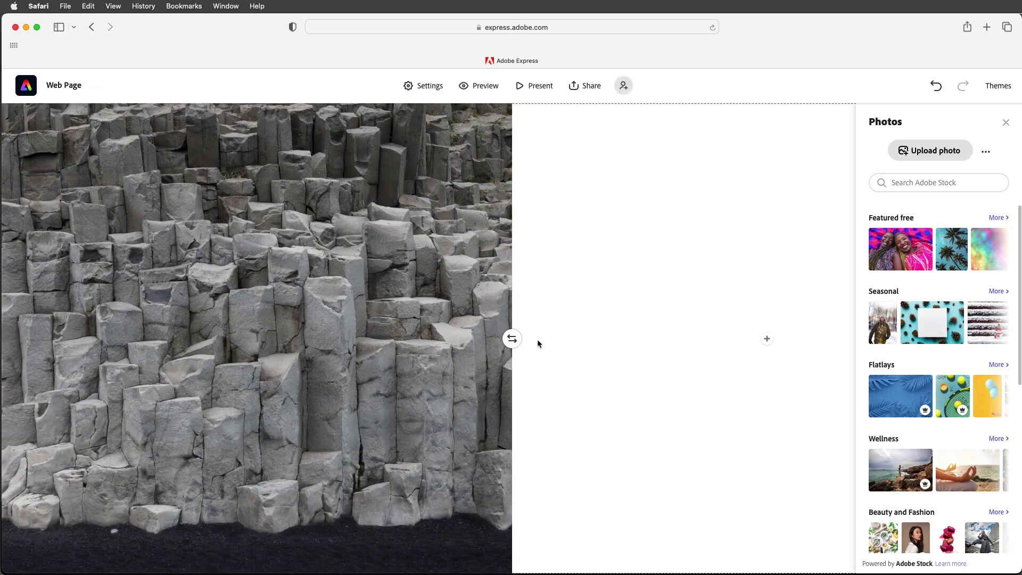
click(766, 339)
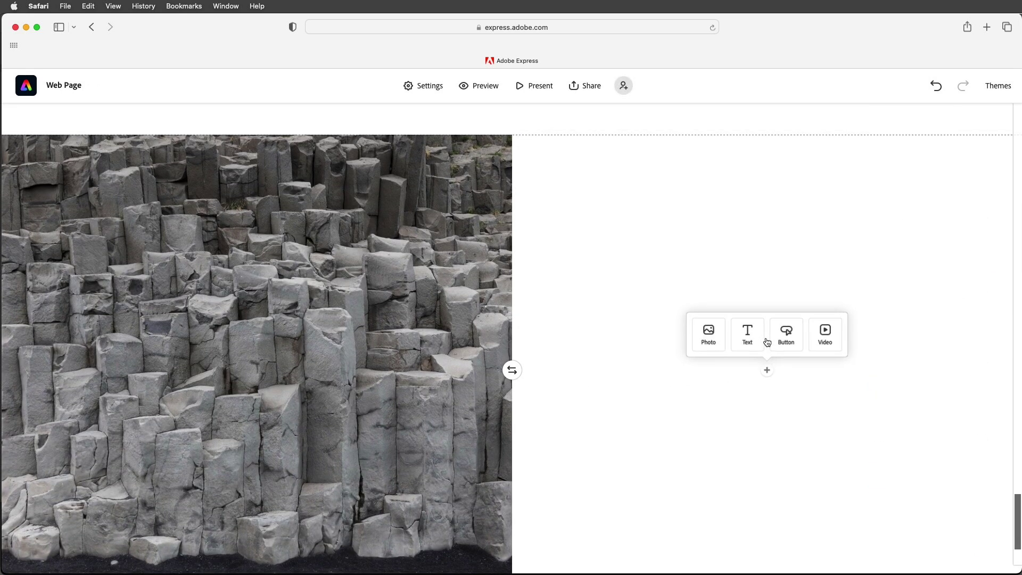
click(710, 334)
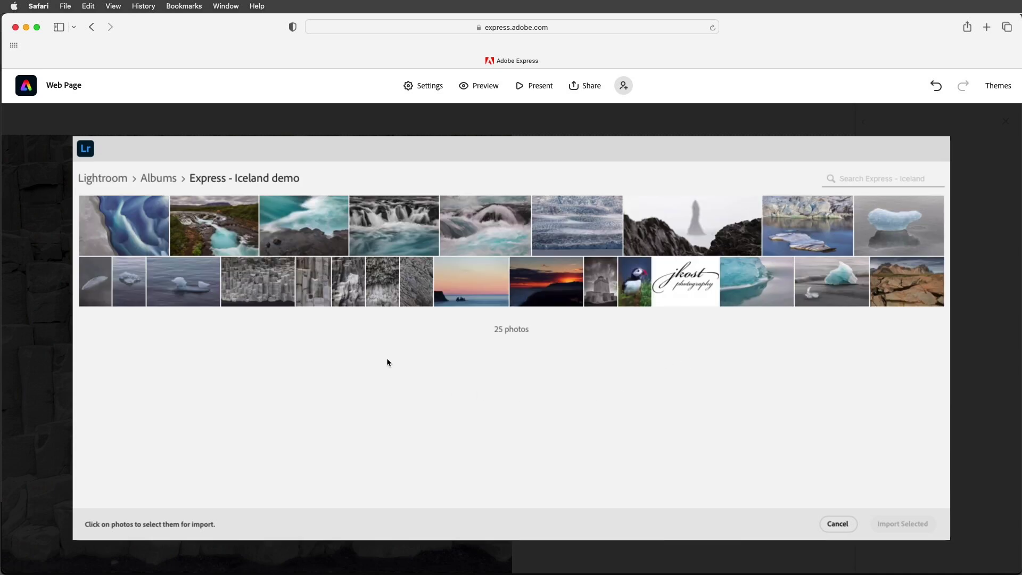
click(324, 299)
click(349, 296)
click(387, 295)
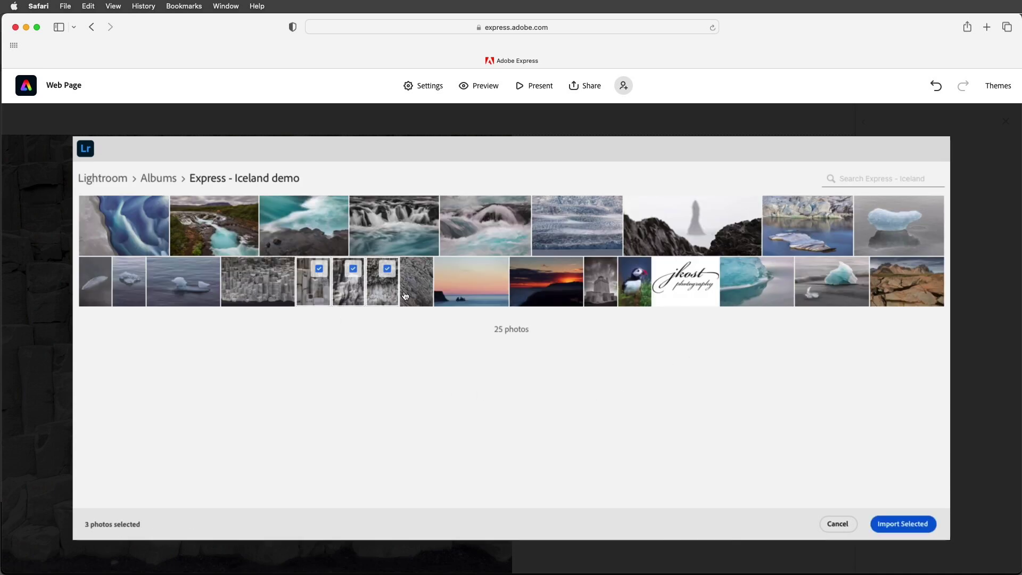
click(411, 294)
click(903, 524)
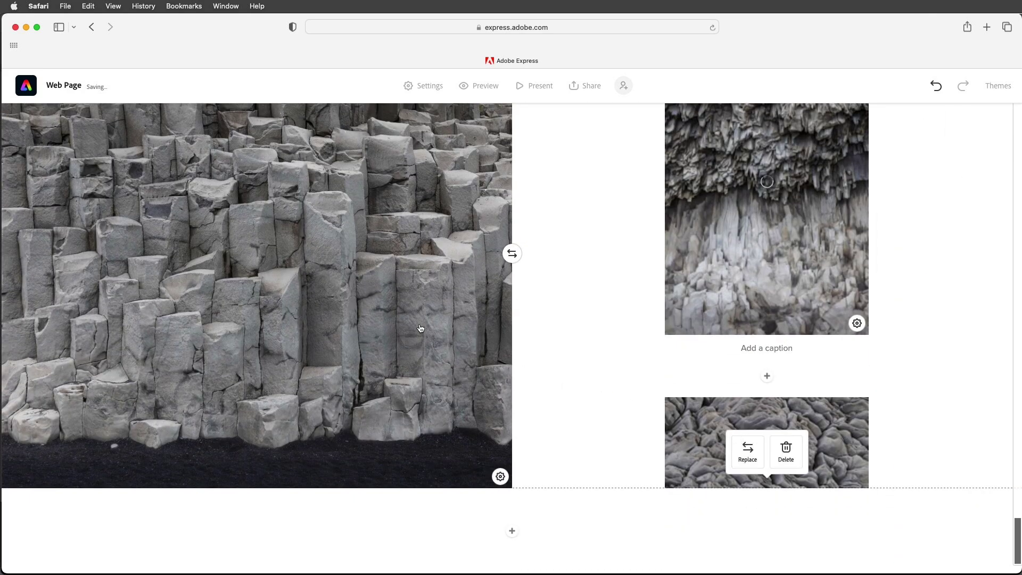
Step: Swap the split layout's sides and back, keeping the basalt-columns photo on the left
scroll(419, 339, up, 2)
scroll(419, 339, down, 5)
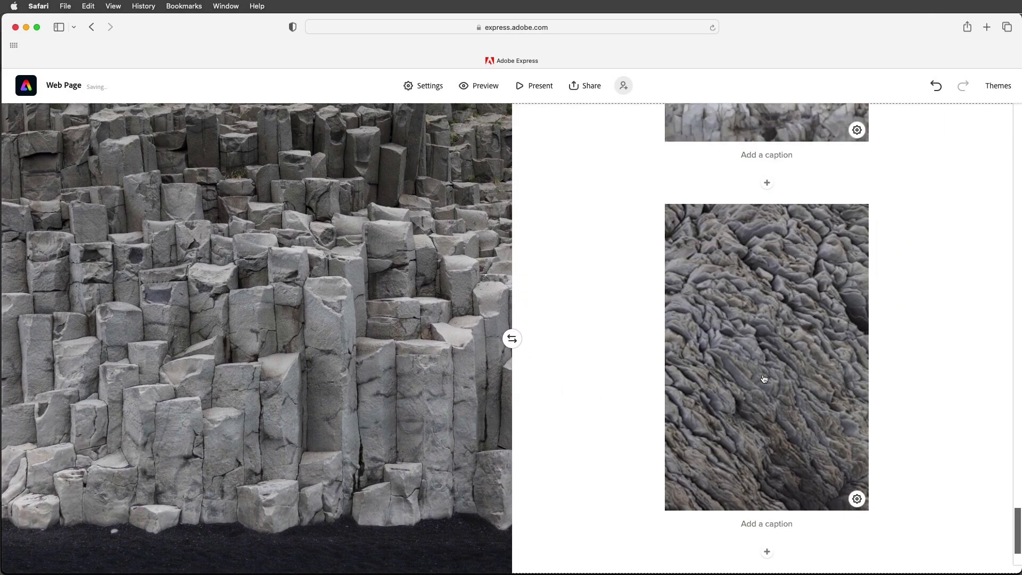
scroll(774, 380, up, 3)
scroll(773, 379, up, 10)
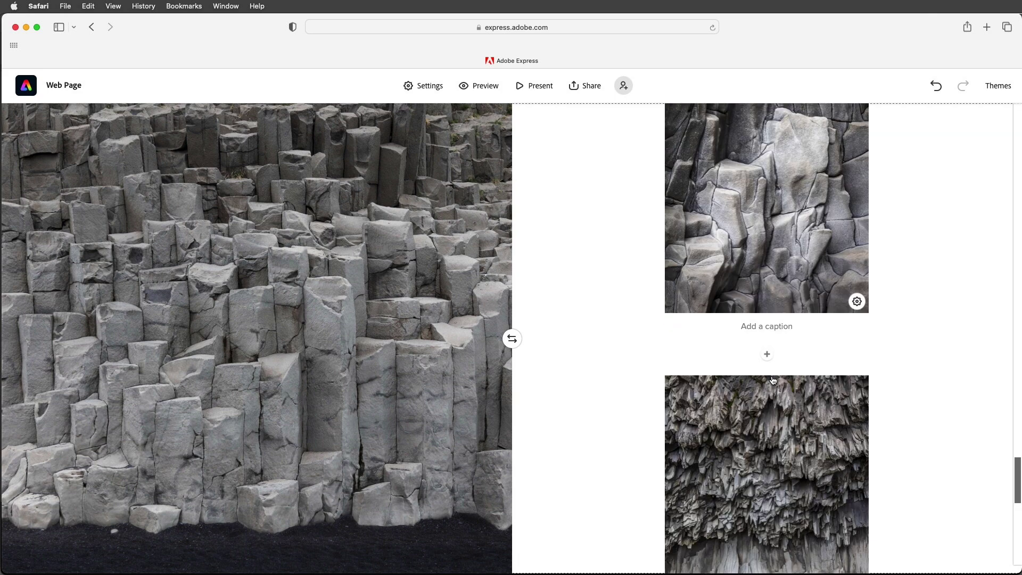
scroll(773, 380, up, 3)
scroll(773, 380, down, 8)
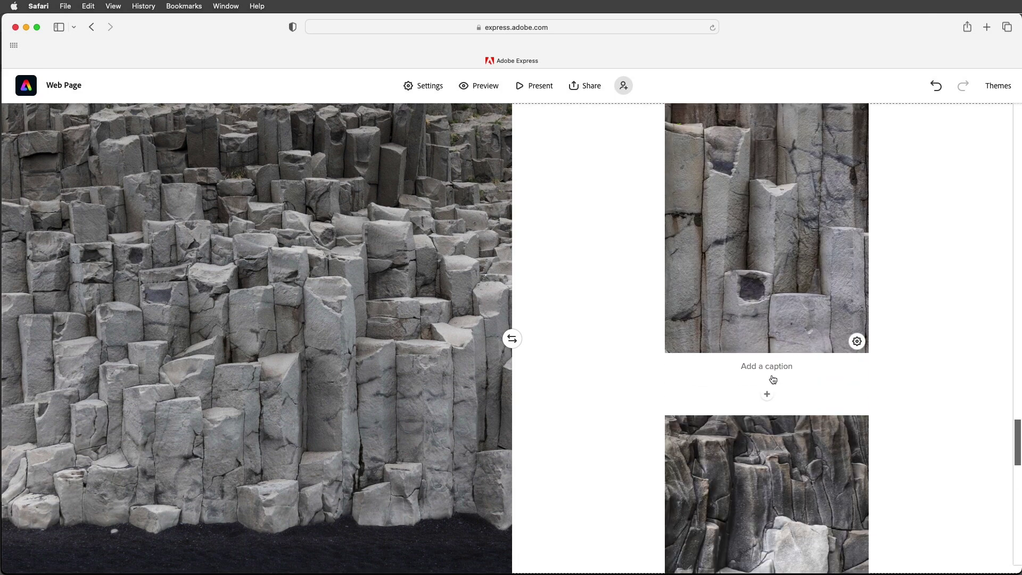
scroll(773, 379, down, 4)
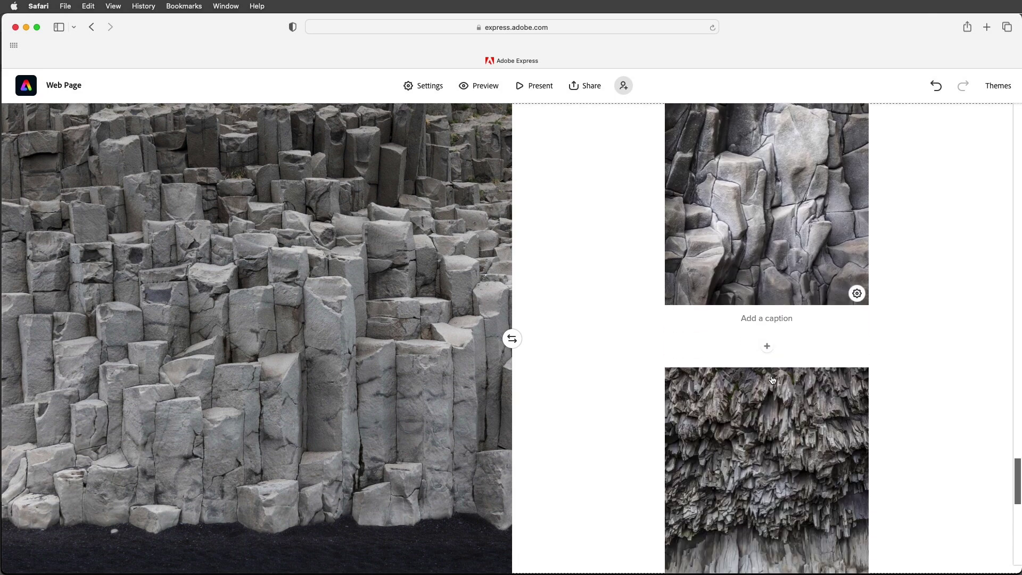
click(769, 349)
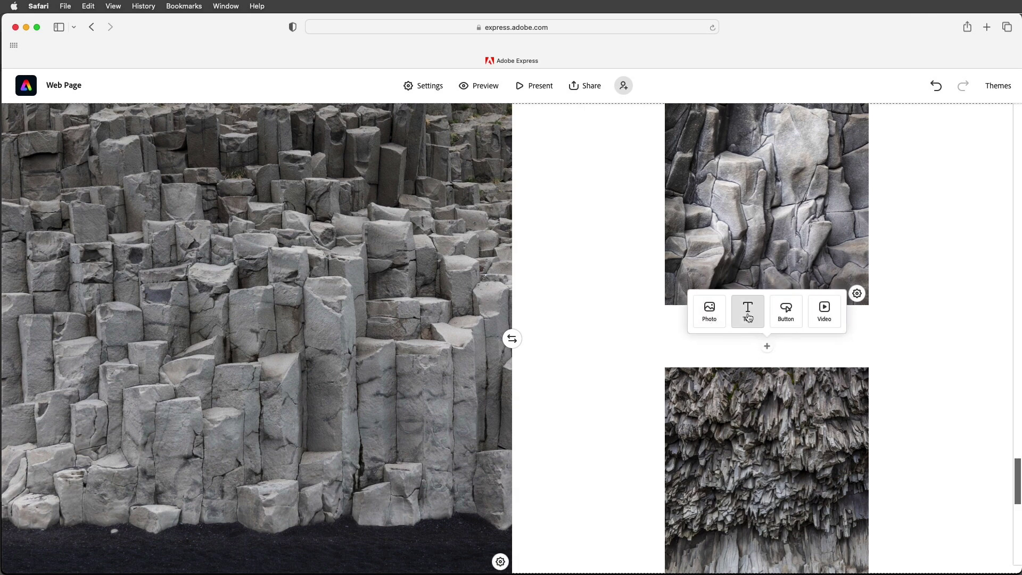
click(799, 352)
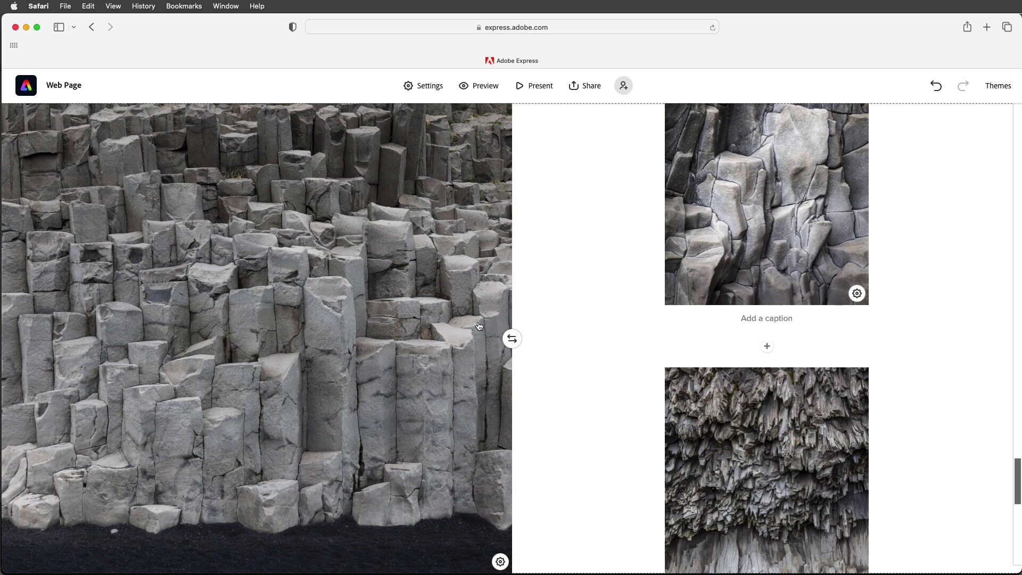
click(512, 339)
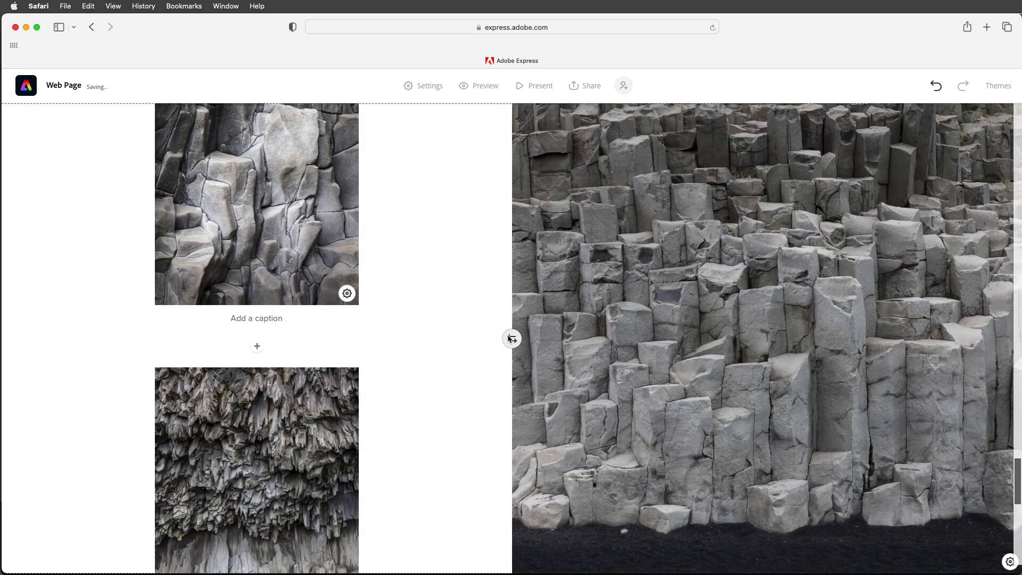
click(511, 339)
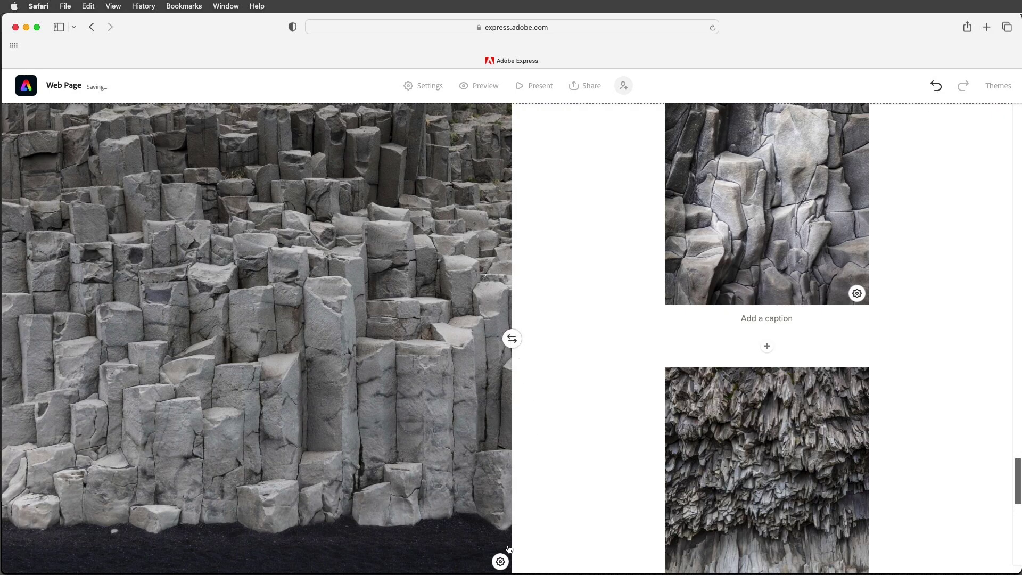
Step: Save alt text for the basalt-columns photo
click(500, 561)
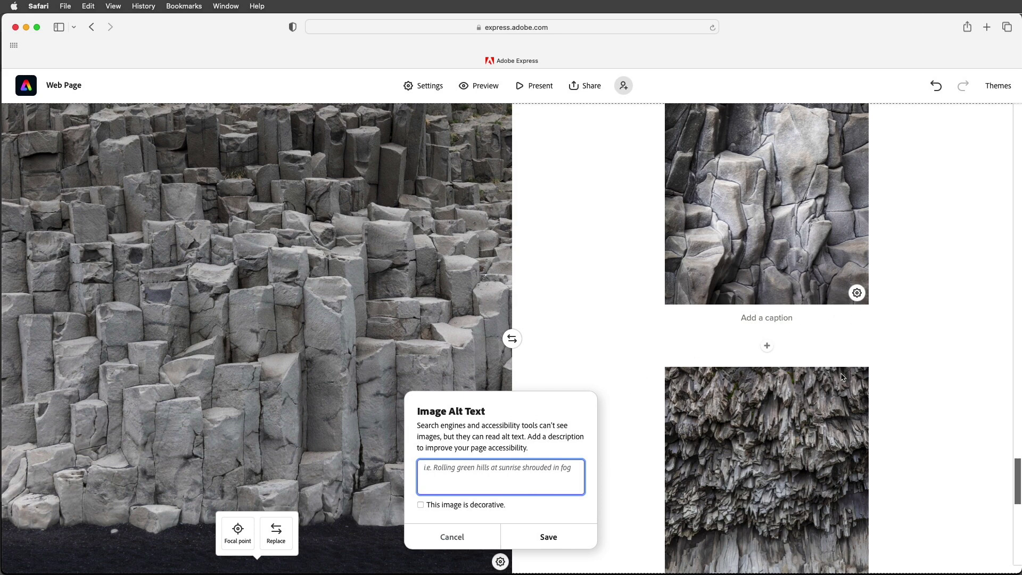
click(563, 538)
scroll(592, 512, down, 6)
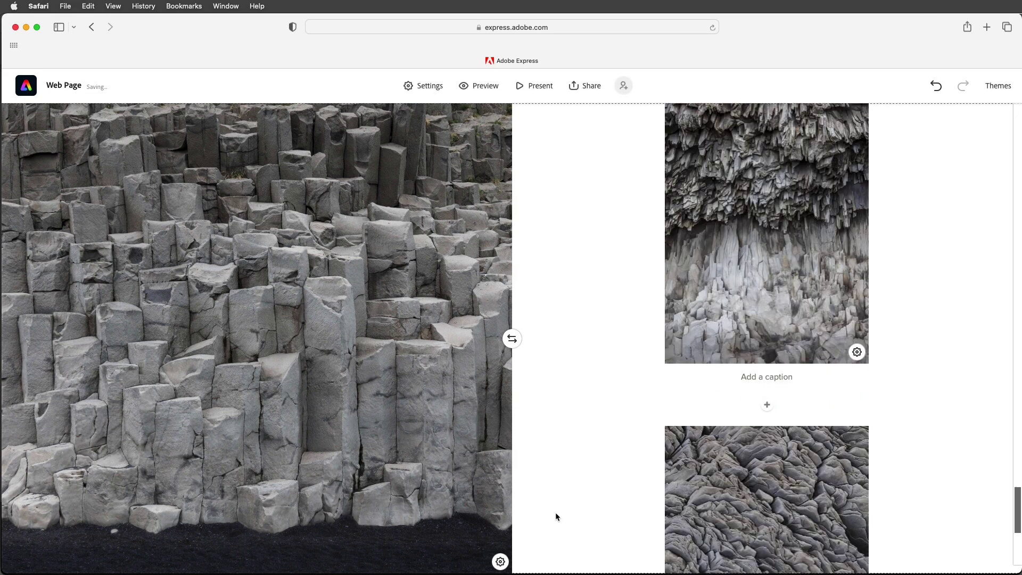
Step: Import the pink sea-stack sunset and fiery orange sunset photos into the glideshow
scroll(555, 517, down, 4)
mouse_move(555, 516)
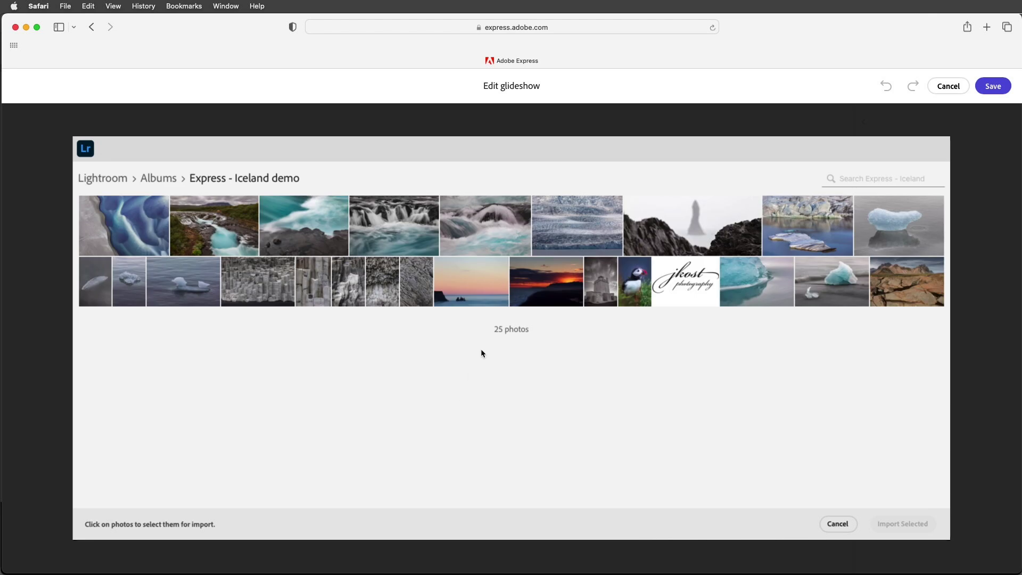
click(482, 299)
click(531, 302)
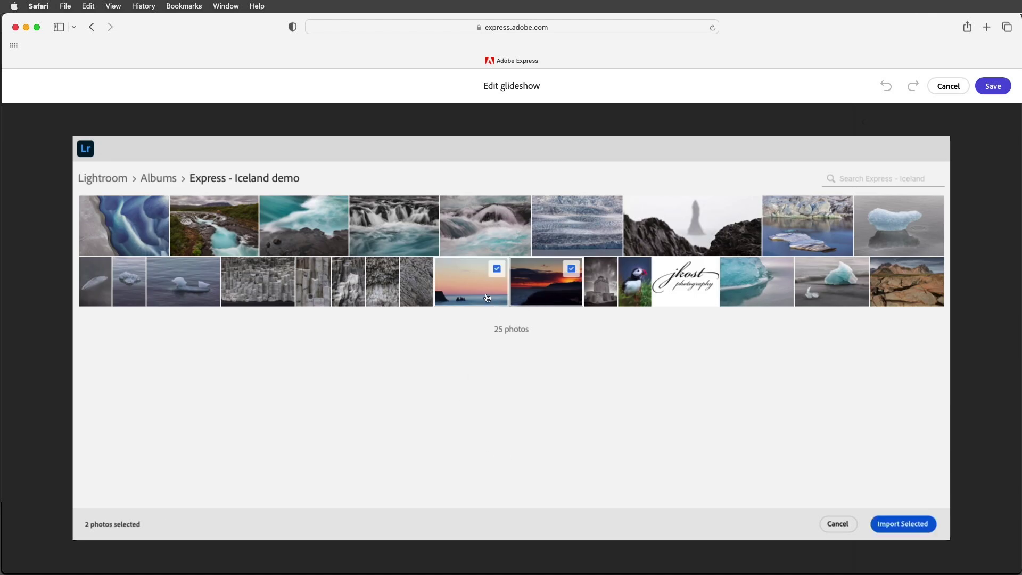
click(890, 523)
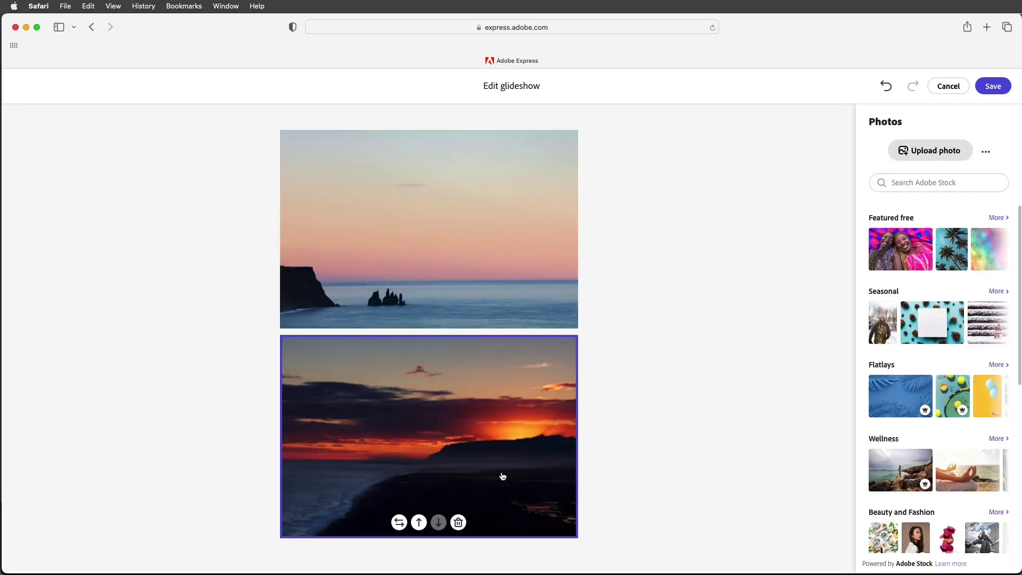
Step: Save the glideshow and return to the web page
click(994, 87)
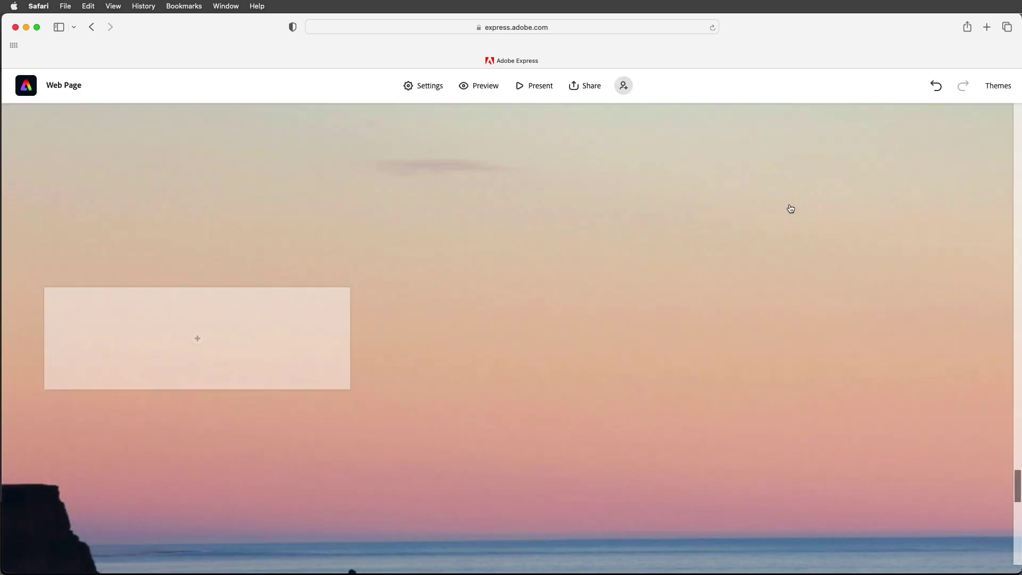
scroll(662, 336, up, 8)
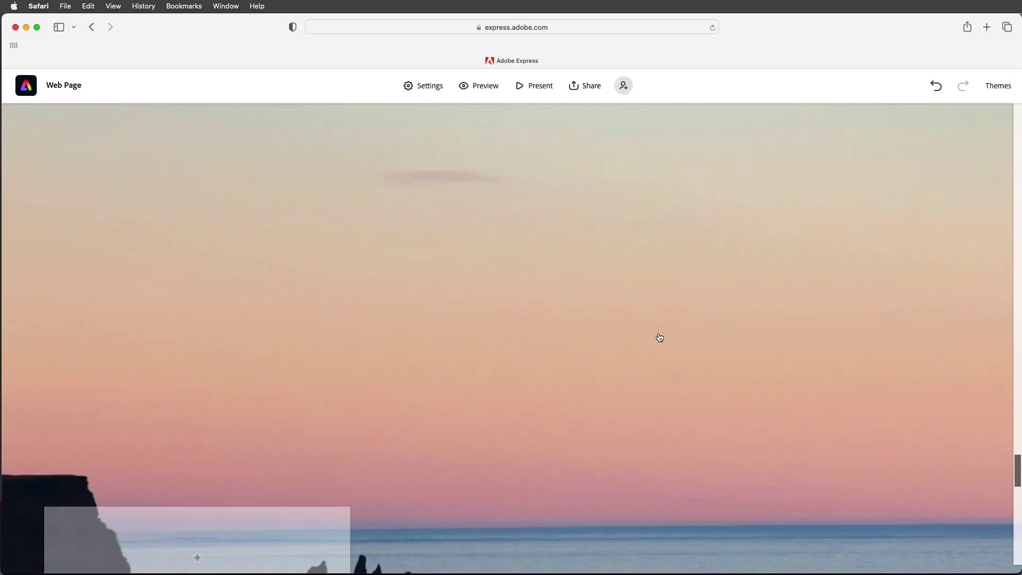
scroll(658, 336, up, 5)
scroll(658, 334, down, 6)
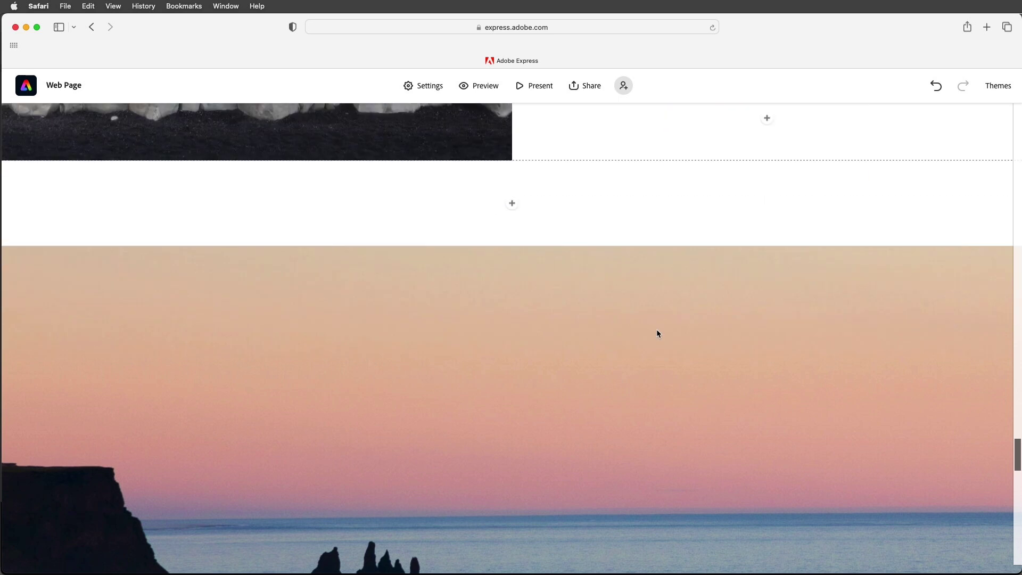
scroll(658, 334, down, 6)
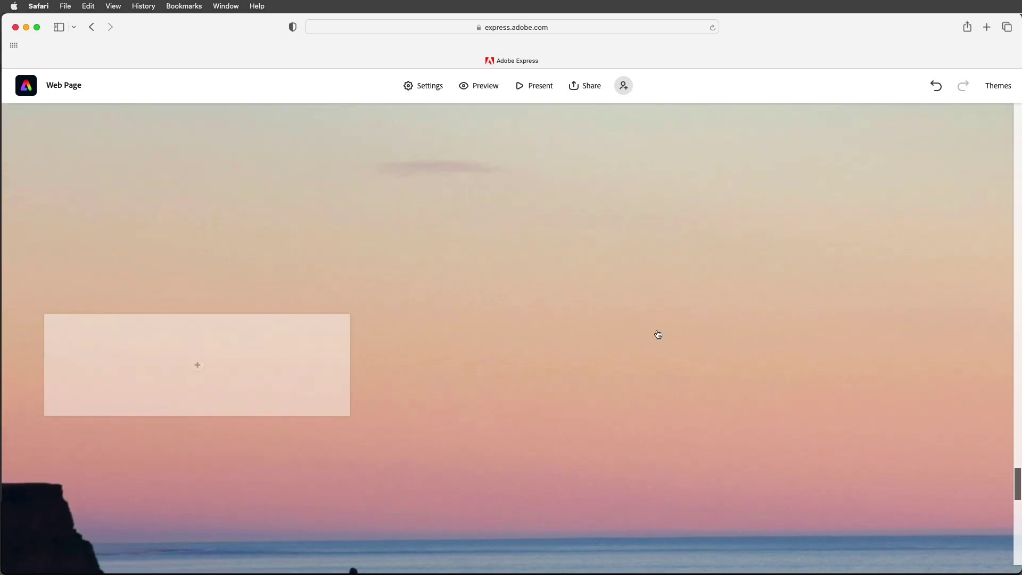
scroll(658, 333, down, 2)
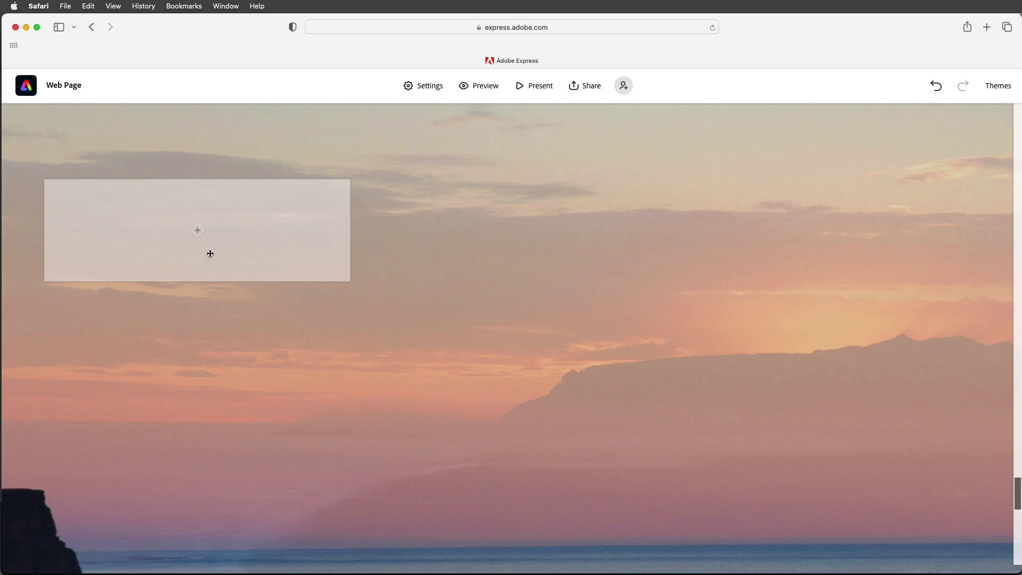
Step: Put the black-and-white lighthouse photo in the placeholder card and move it right
click(197, 234)
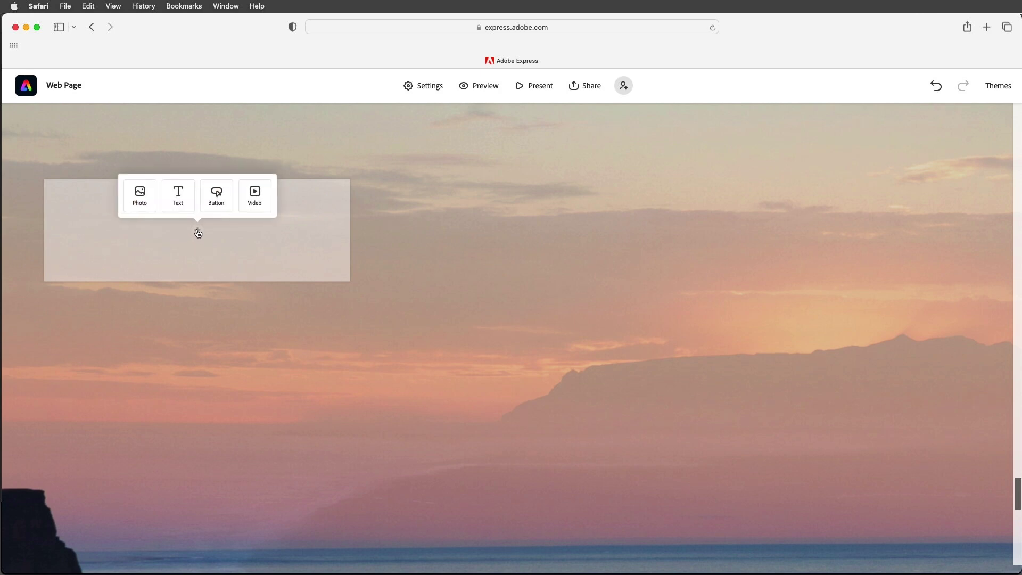
click(150, 206)
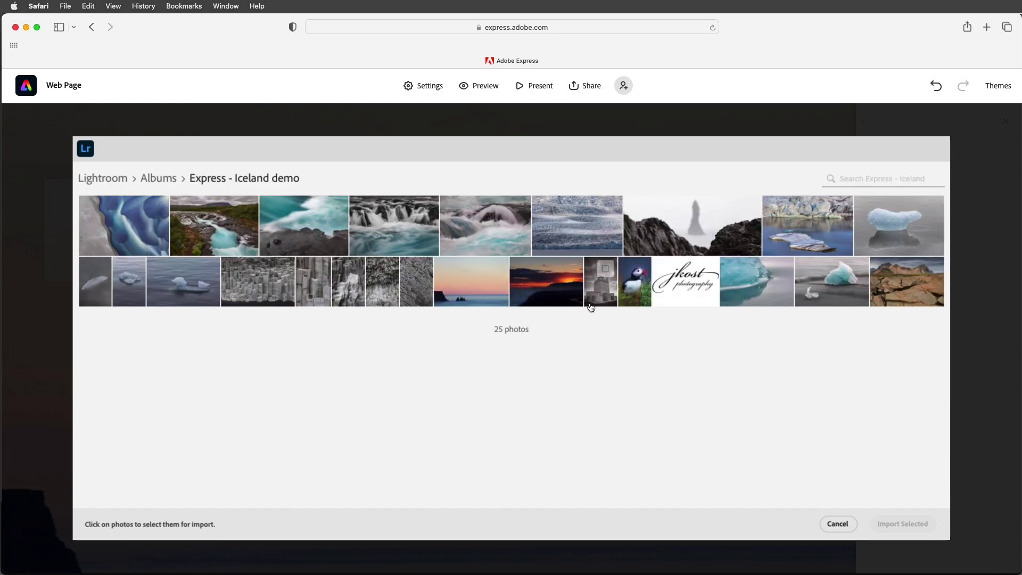
click(600, 295)
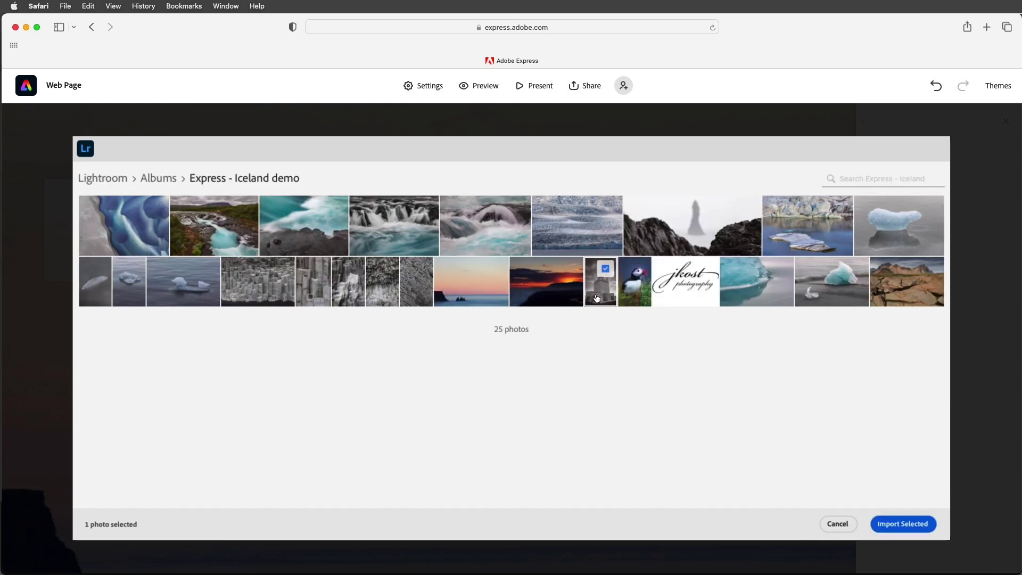
click(905, 524)
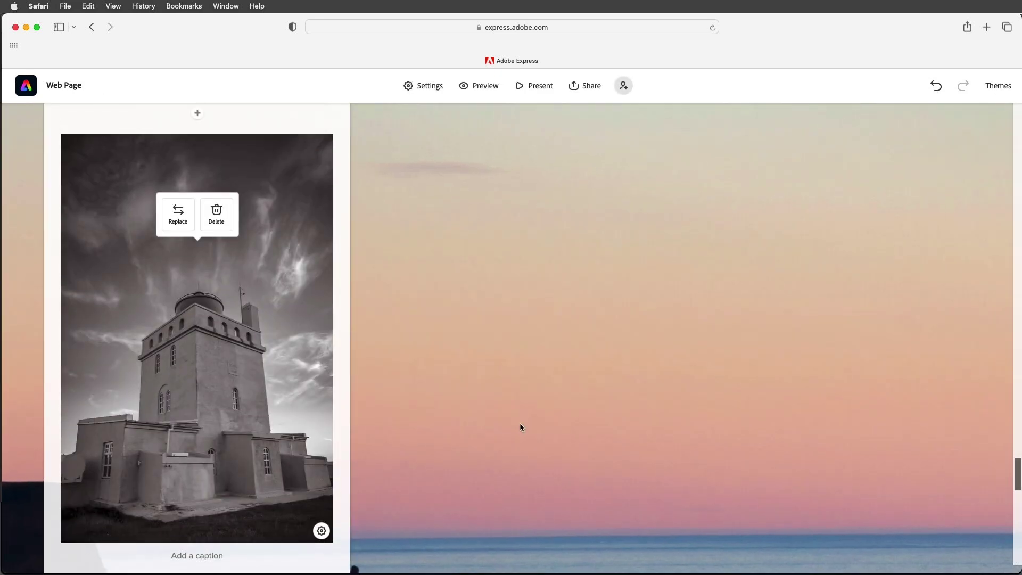
drag(201, 350, 794, 350)
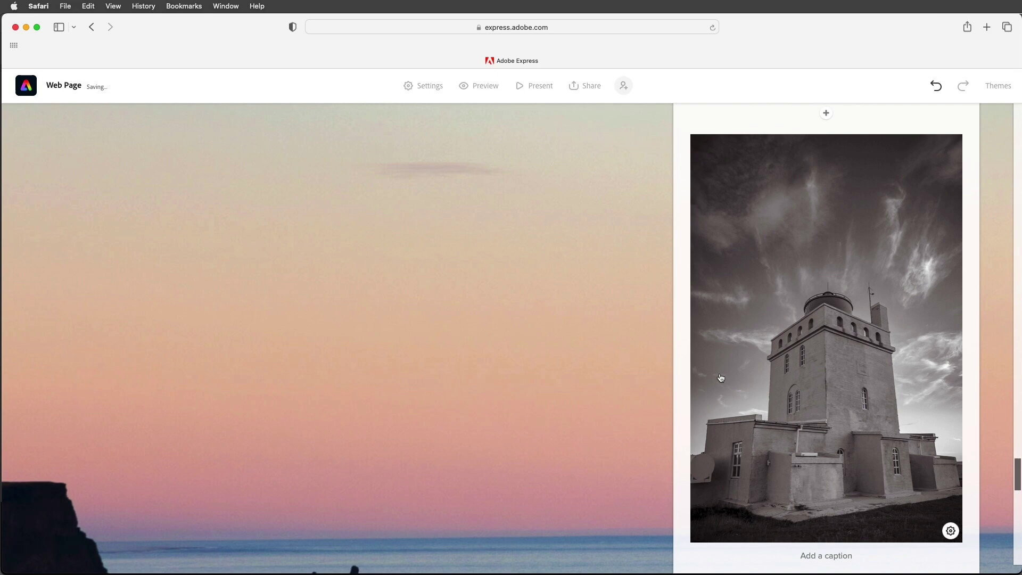
scroll(633, 368, down, 10)
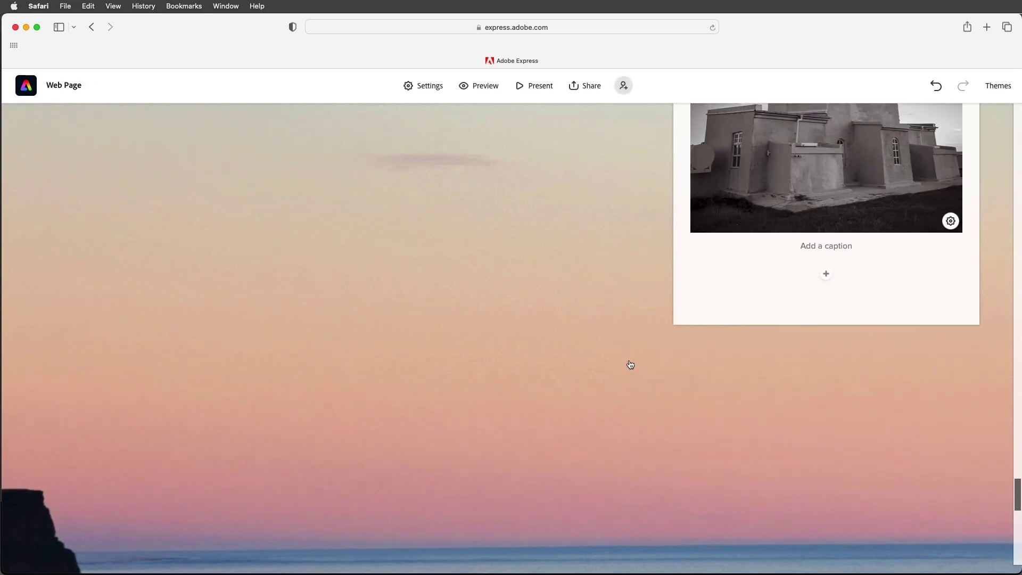
scroll(197, 447, down, 5)
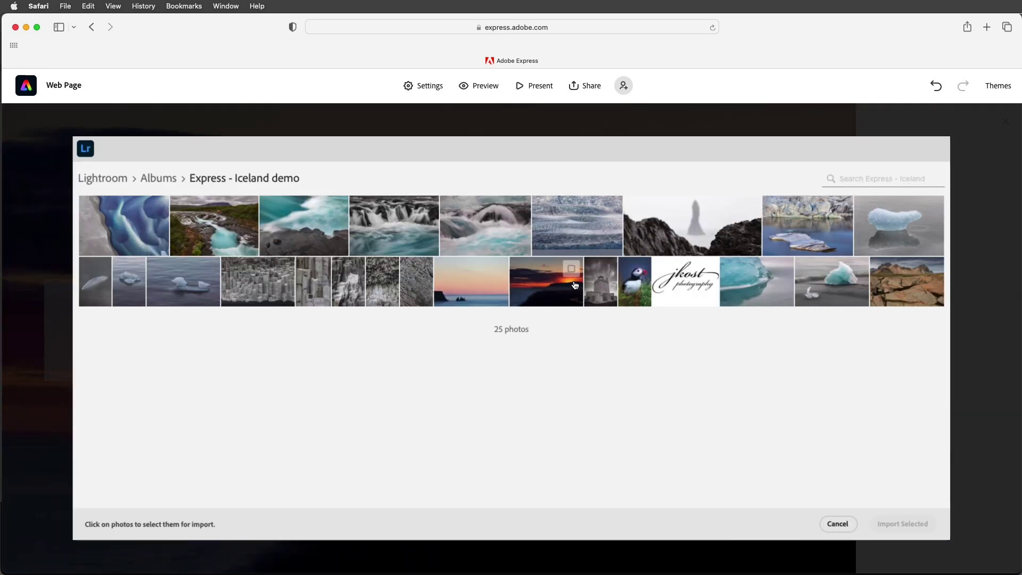
Step: Import the puffin photo into the card on the orange sunset section
click(636, 296)
click(881, 523)
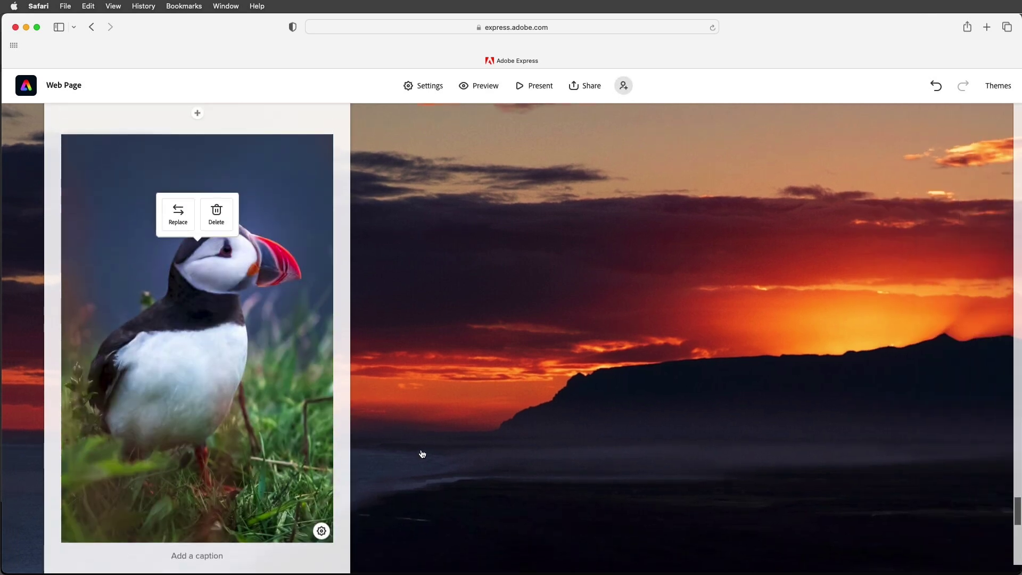
scroll(420, 452, down, 5)
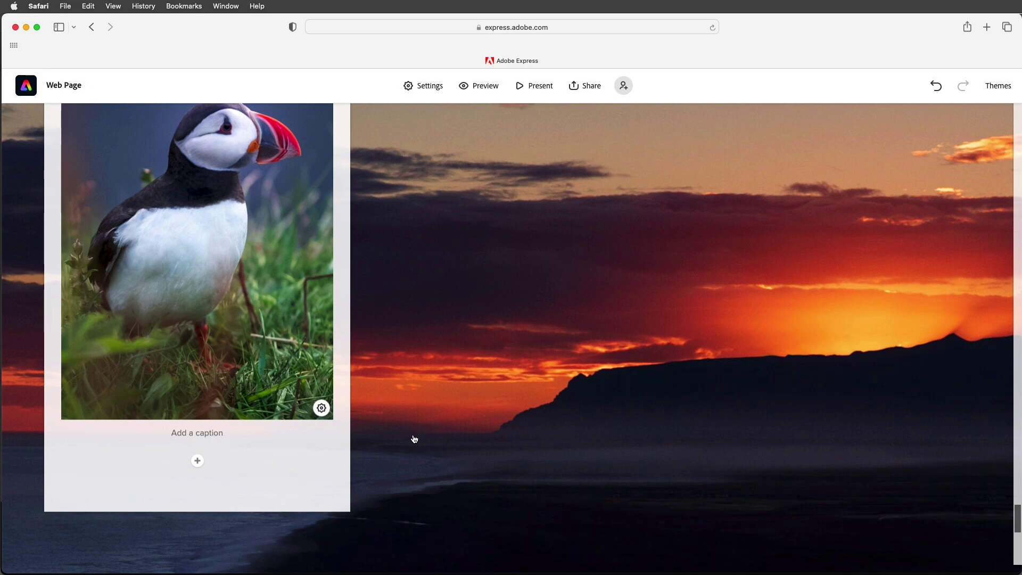
scroll(414, 439, up, 10)
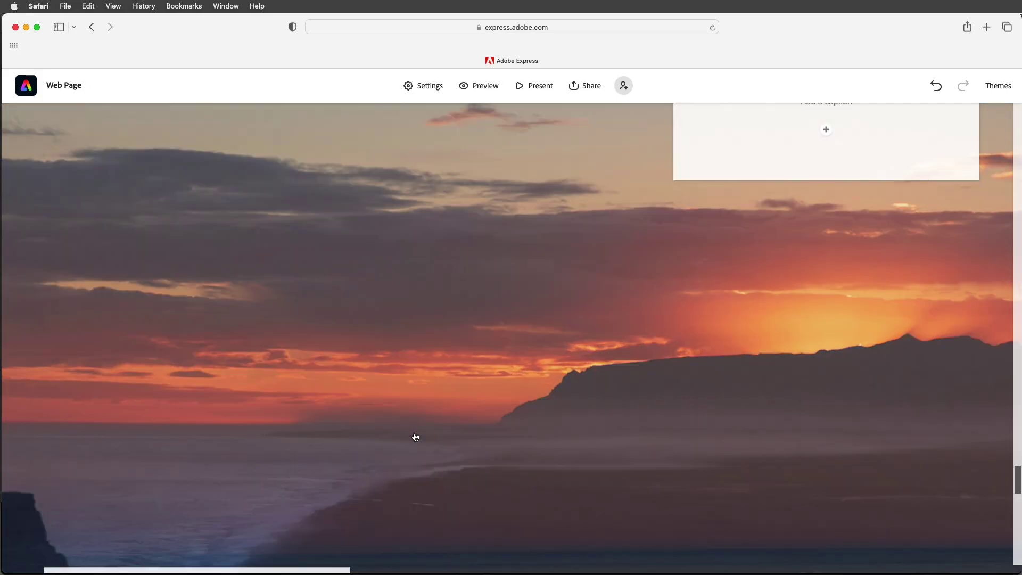
scroll(415, 438, up, 10)
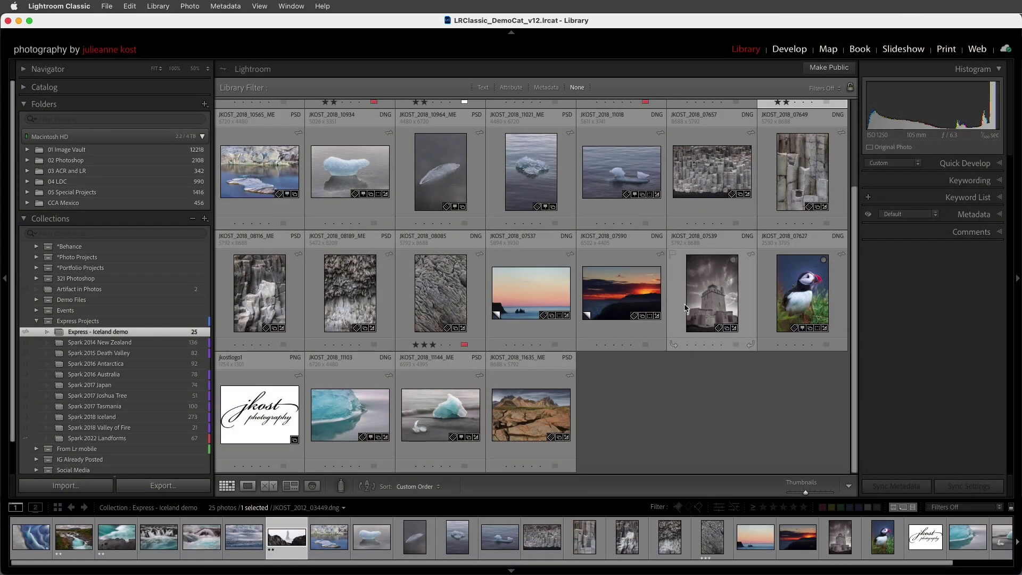
Step: Switch the lighthouse photo's treatment to Color in Develop, then return to Library
click(703, 290)
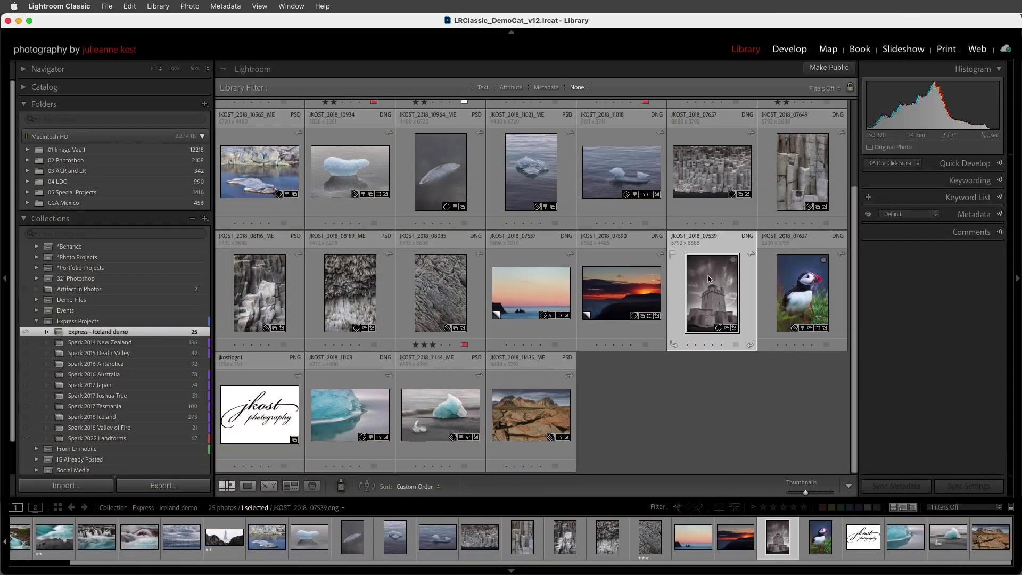
key(d)
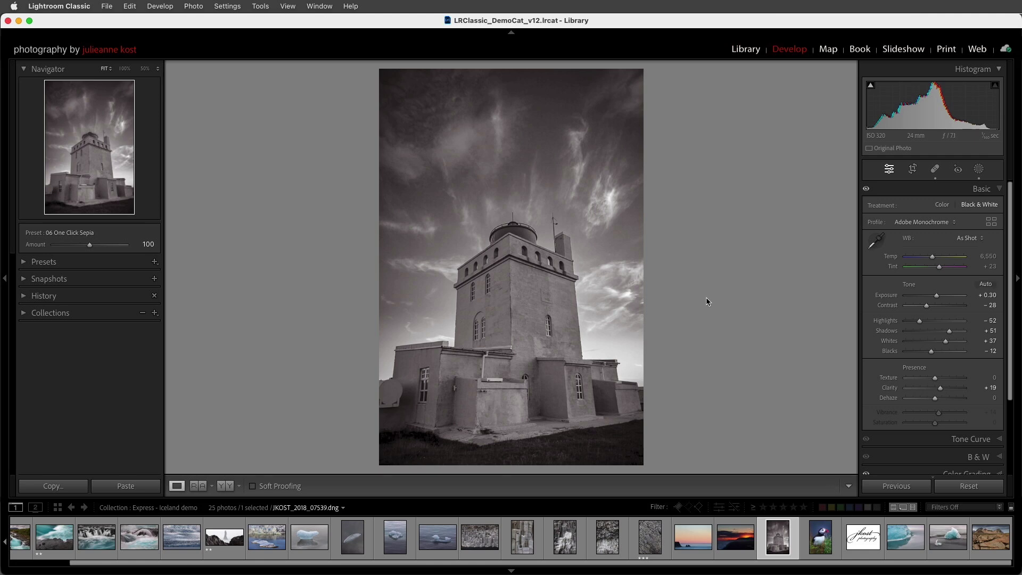
click(942, 204)
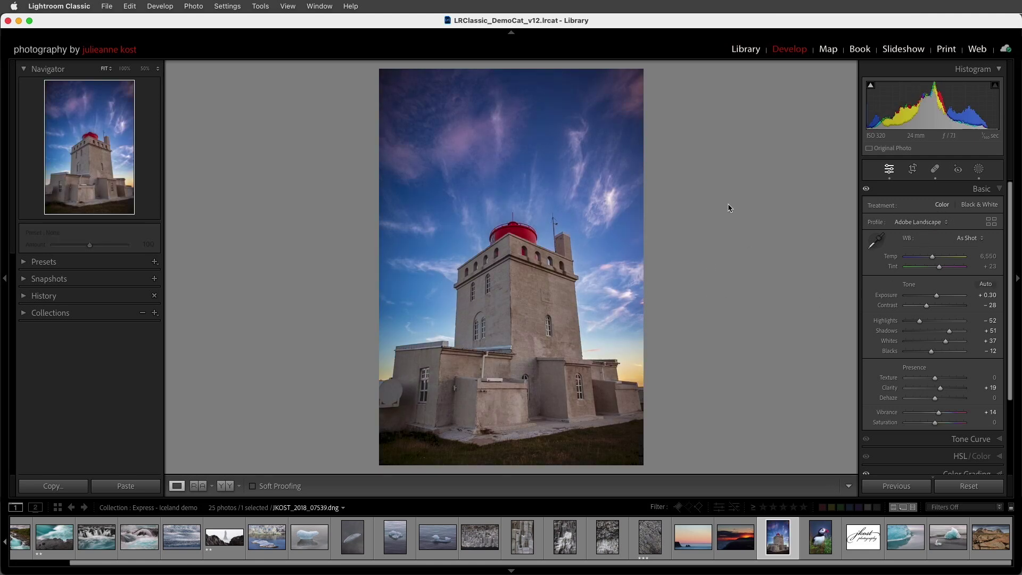
click(738, 49)
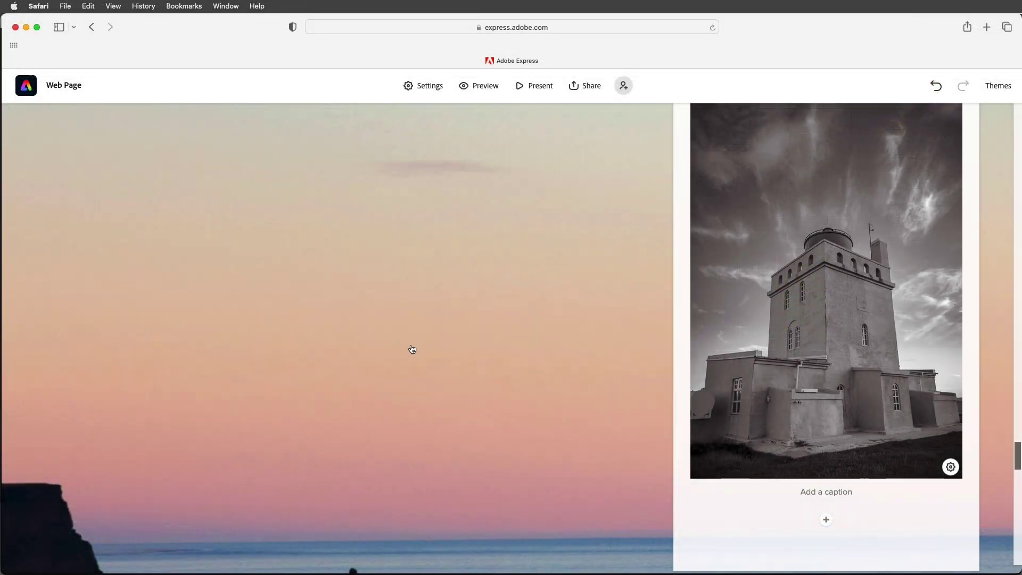
Step: Replace the lighthouse card image with the updated colour lighthouse photo
click(757, 349)
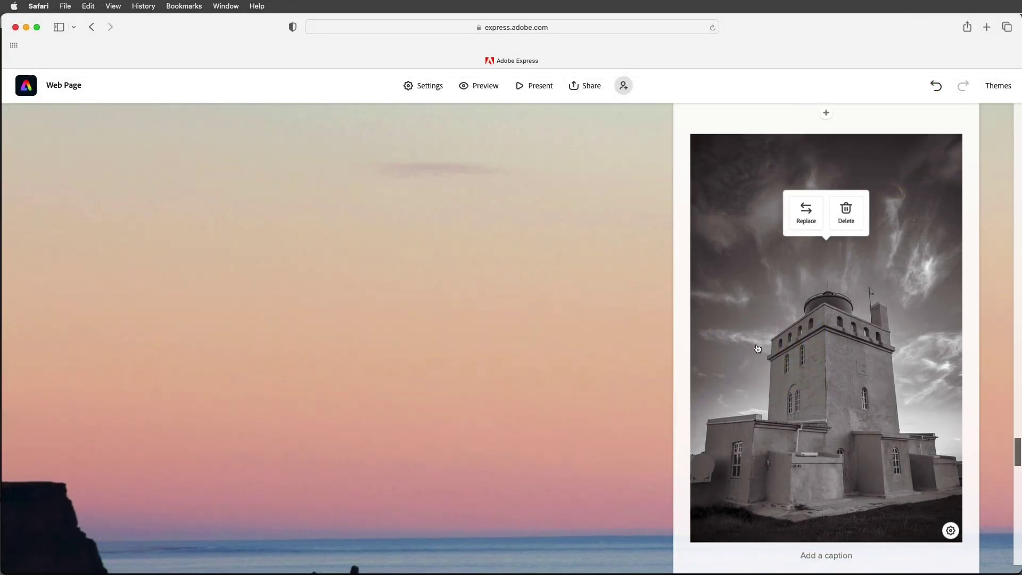
click(807, 217)
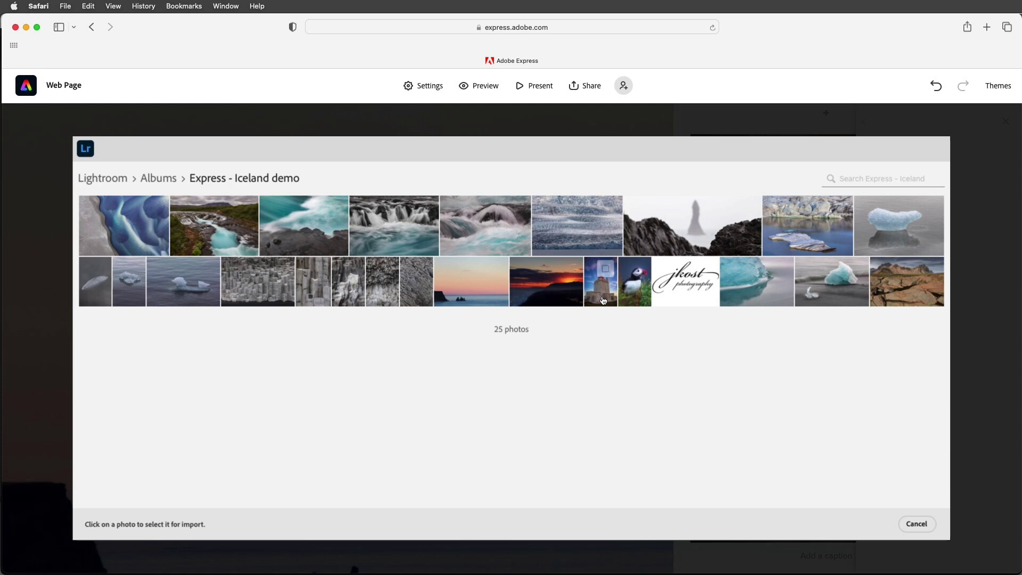
click(602, 290)
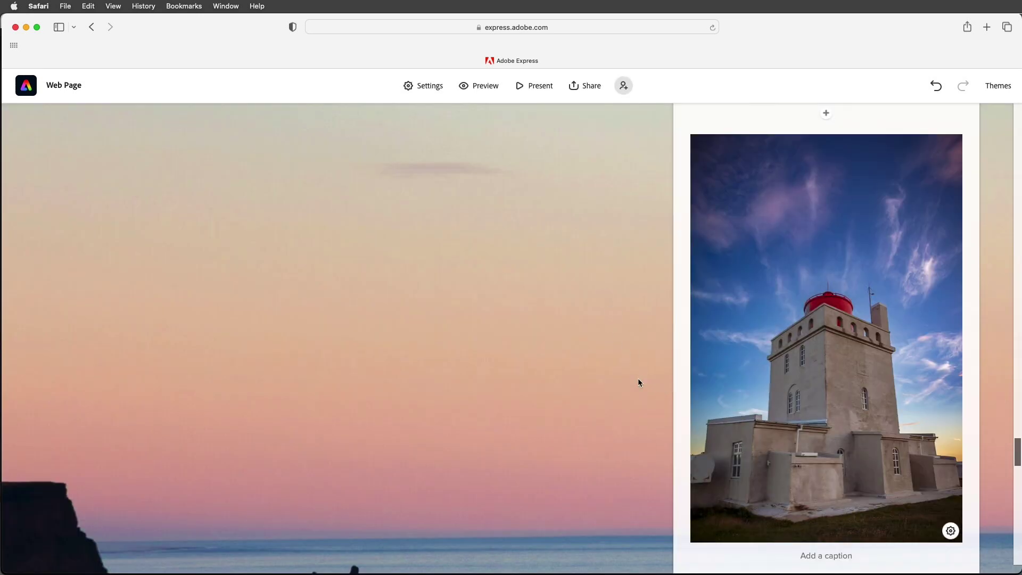
Step: Add a centre-aligned button 'For more information, please see my blog' linked to the blog's www address
scroll(638, 379, down, 10)
scroll(640, 387, down, 8)
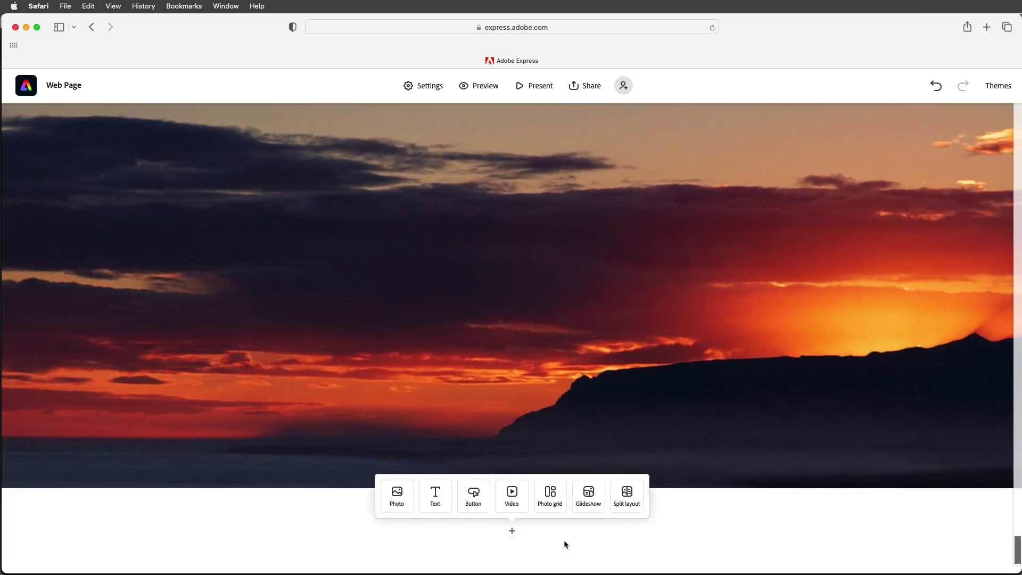
click(481, 506)
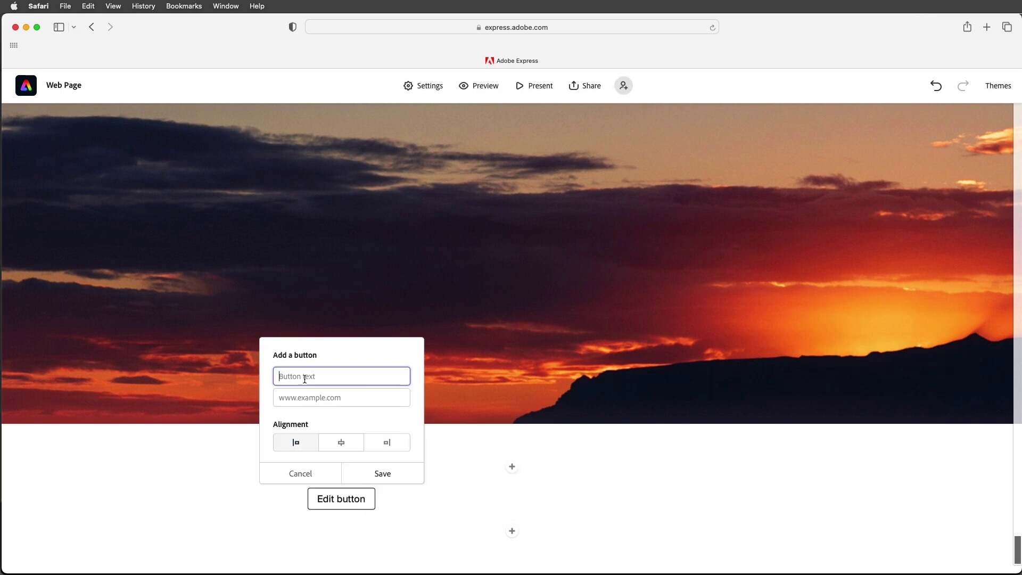
text(For more information, please see my )
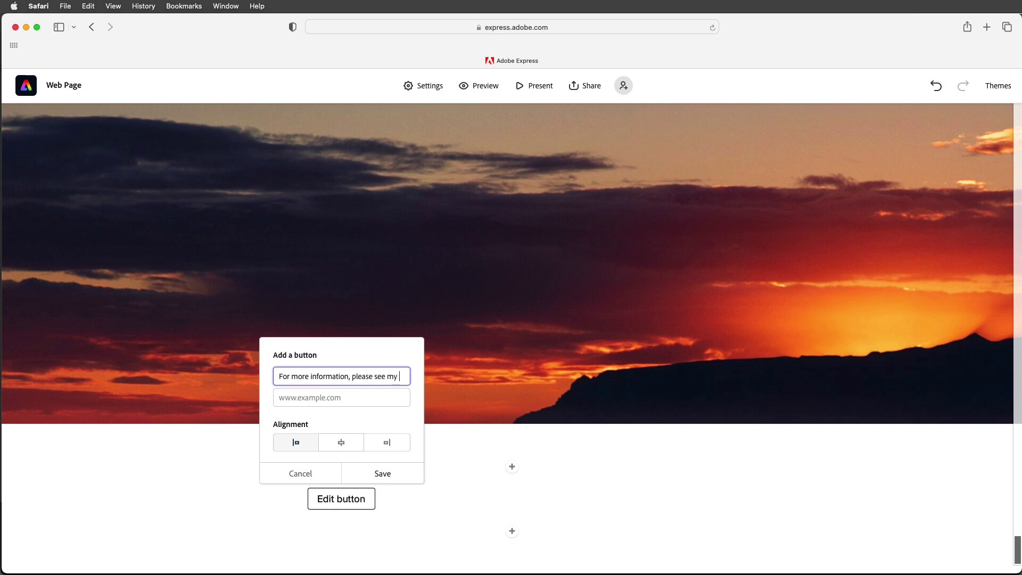
text(blog!)
click(303, 398)
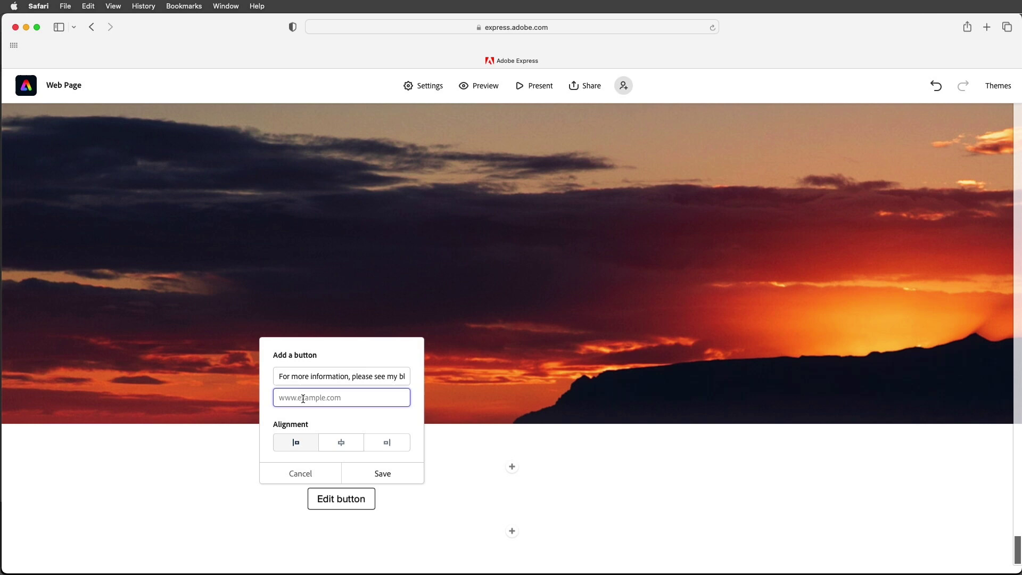
text(www.jkost.com/blog)
click(341, 442)
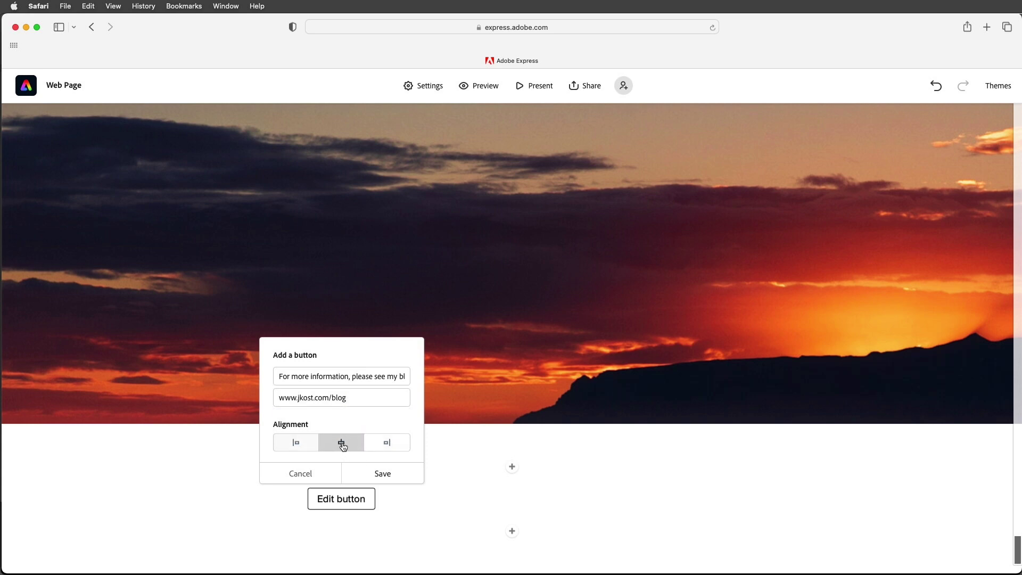
click(380, 475)
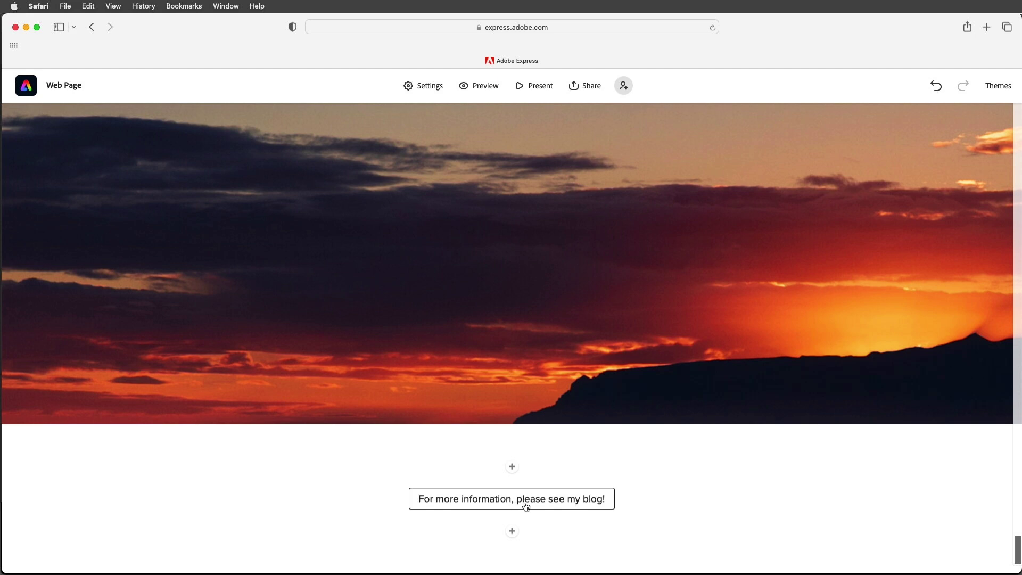
Step: Import the jkost photography logo from the Lightroom album below the blog button, then scroll back to the cover
click(512, 530)
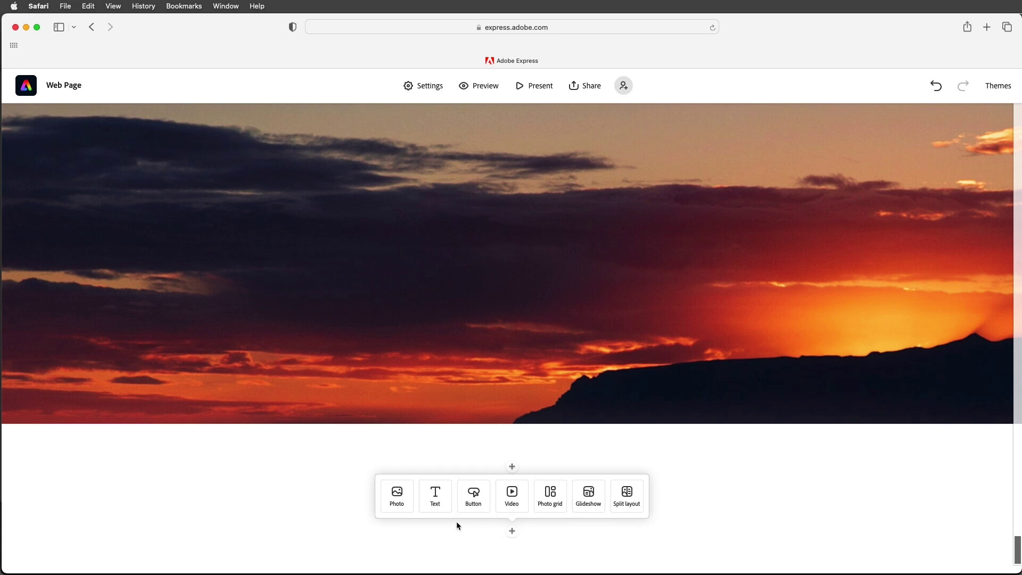
click(397, 496)
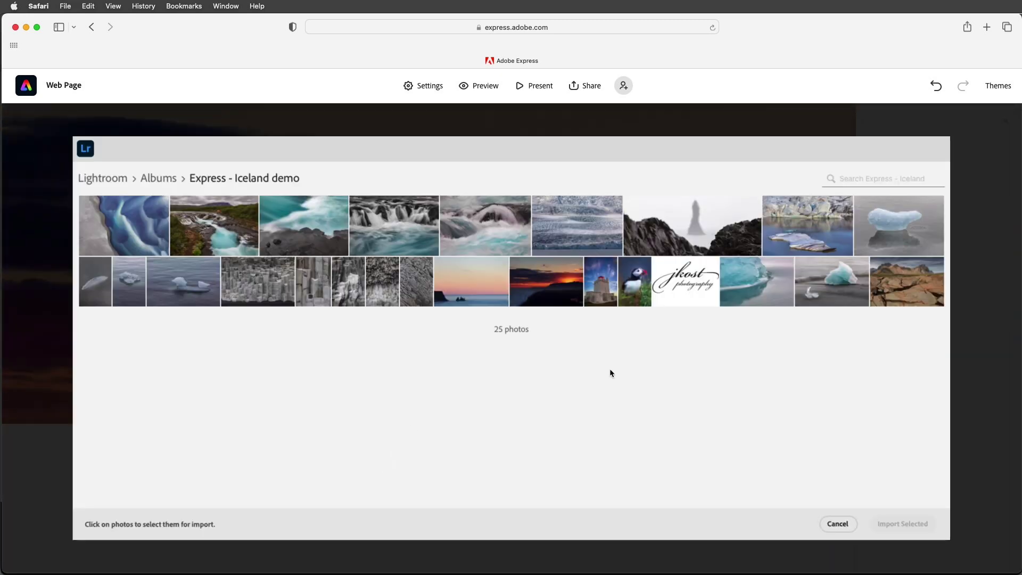
click(681, 290)
click(902, 524)
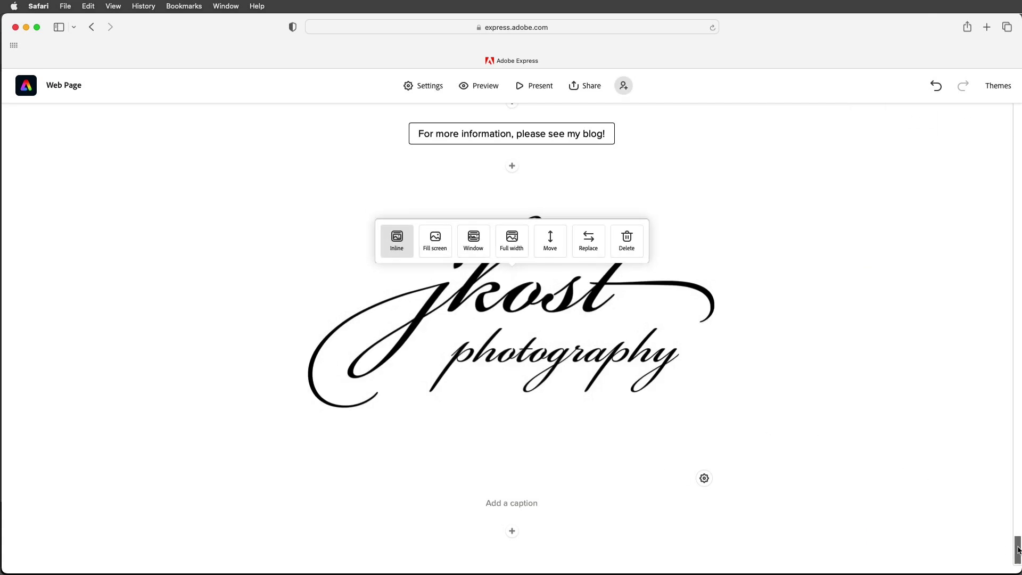
drag(1018, 550, 1017, 356)
scroll(1001, 160, up, 20)
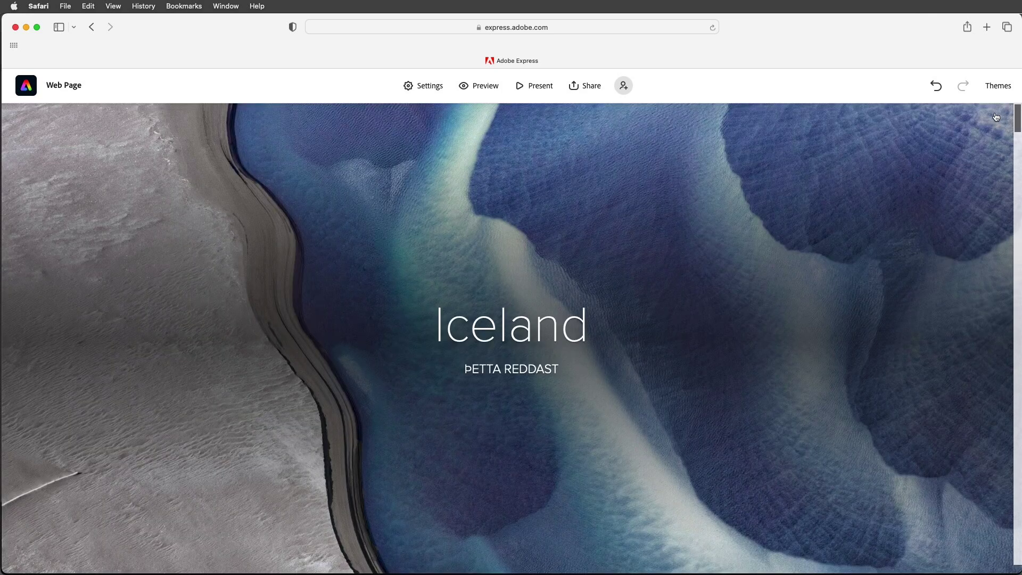
Step: Preview the Vintage theme on the Iceland page, then revert to the Crisp theme
click(996, 116)
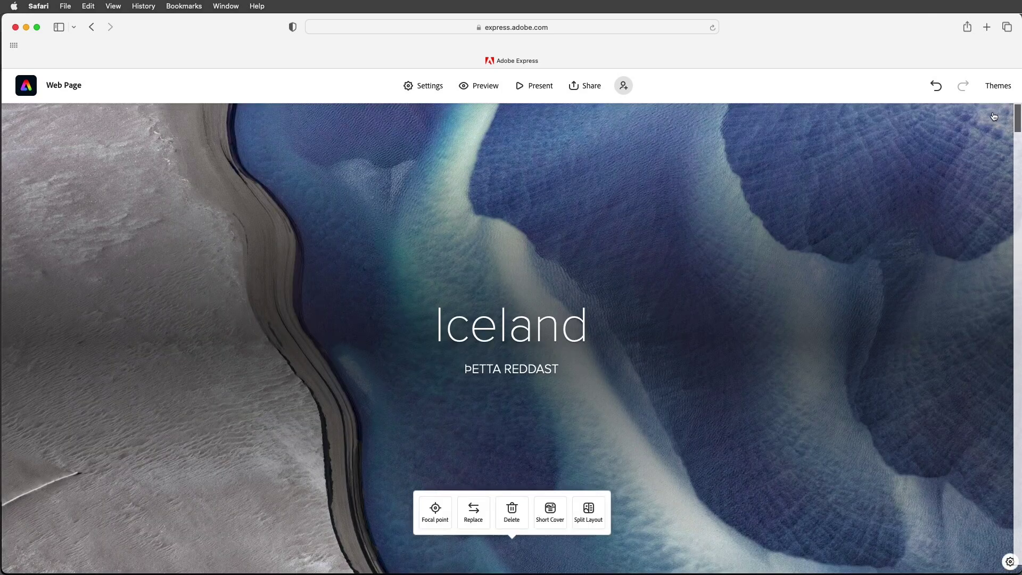
click(995, 88)
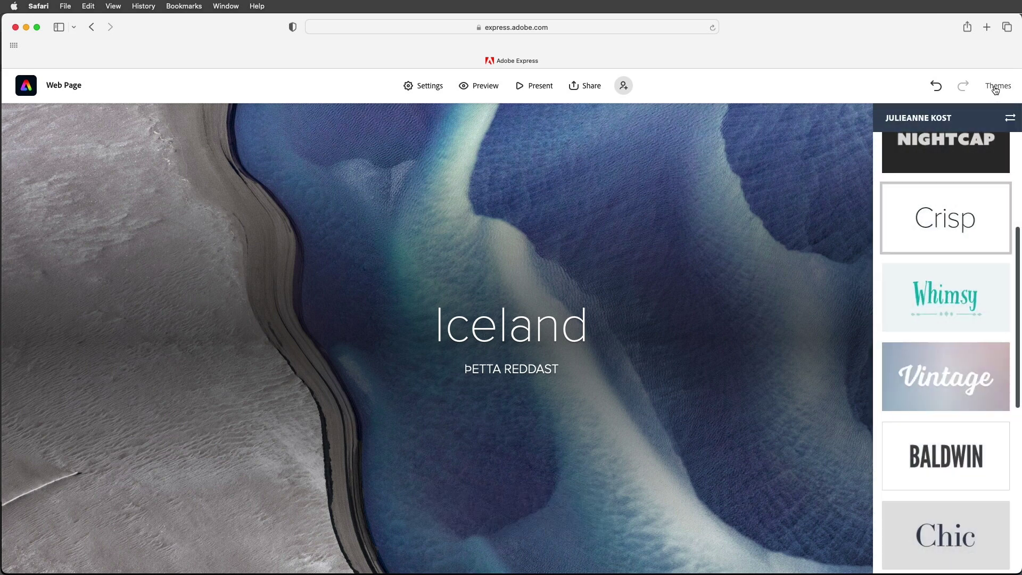
click(957, 387)
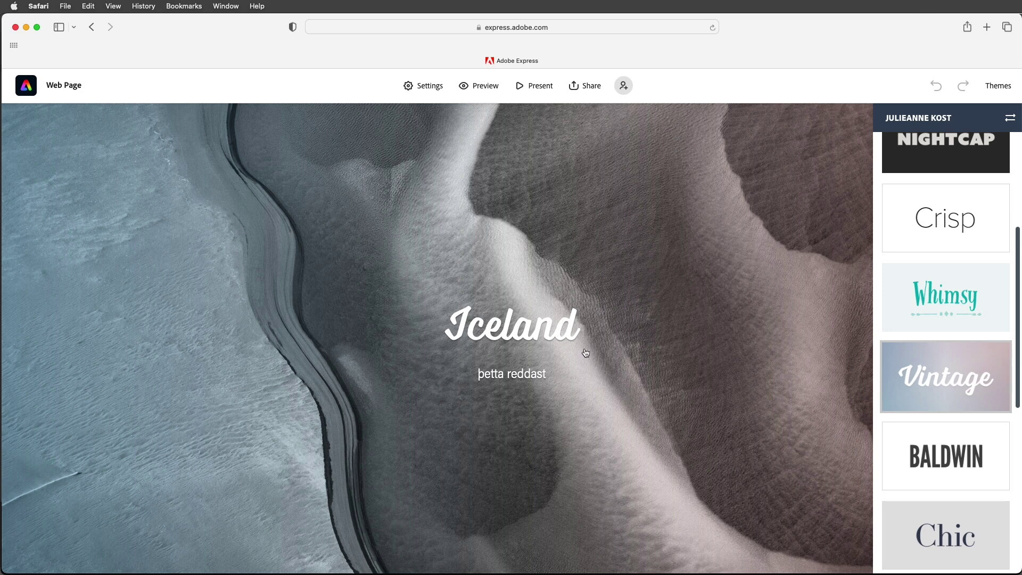
scroll(964, 461, down, 10)
scroll(964, 457, up, 10)
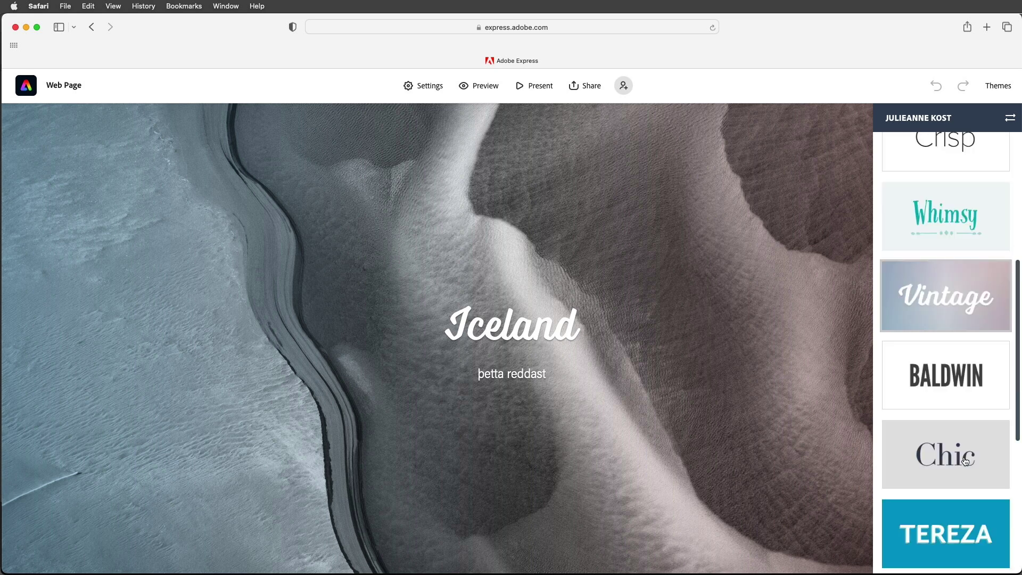
click(939, 360)
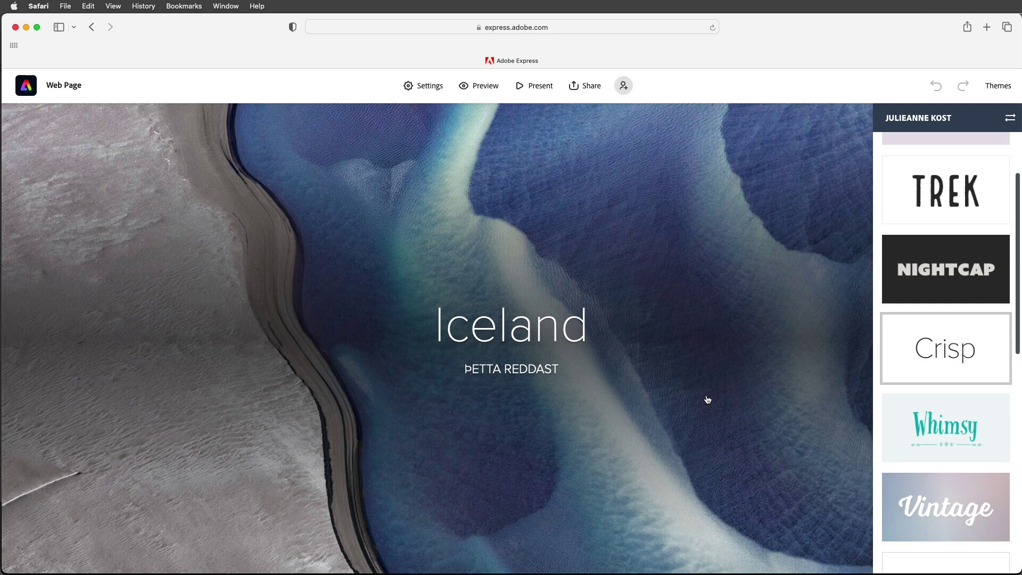
Step: Open Create a brand from the brand switcher in a new tab, then return to the Iceland editor tab
click(948, 121)
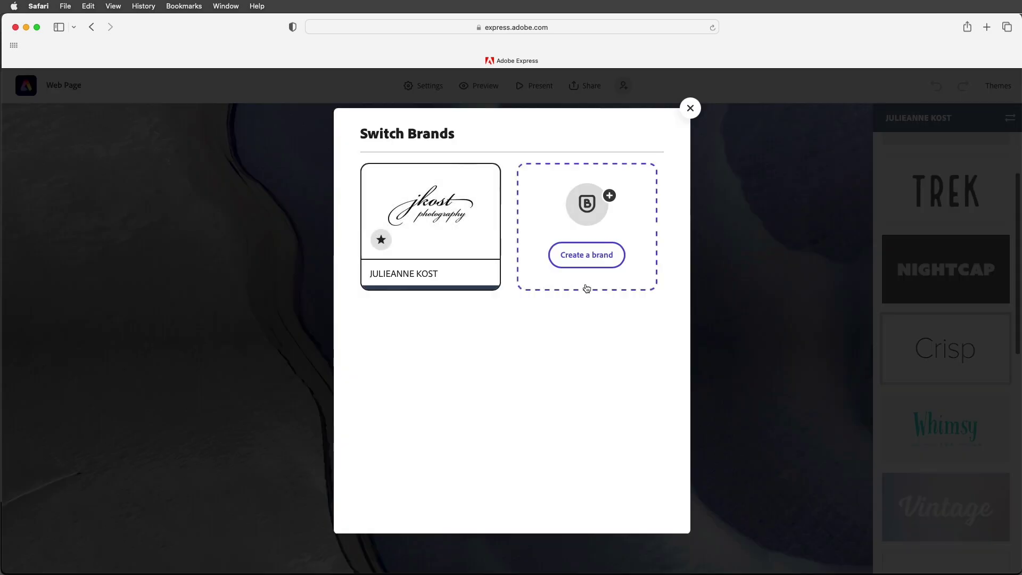
click(586, 257)
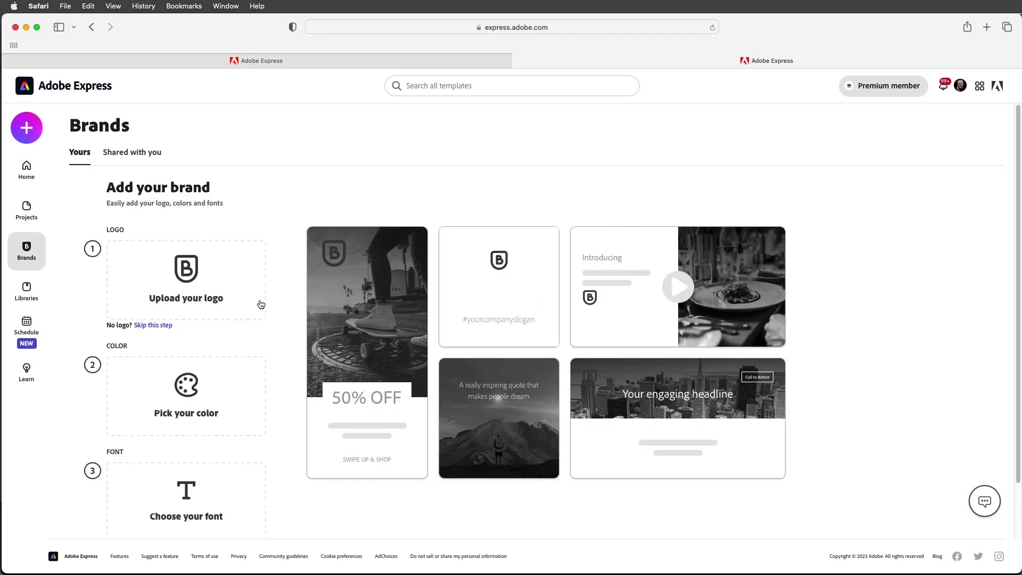
scroll(253, 304, down, 2)
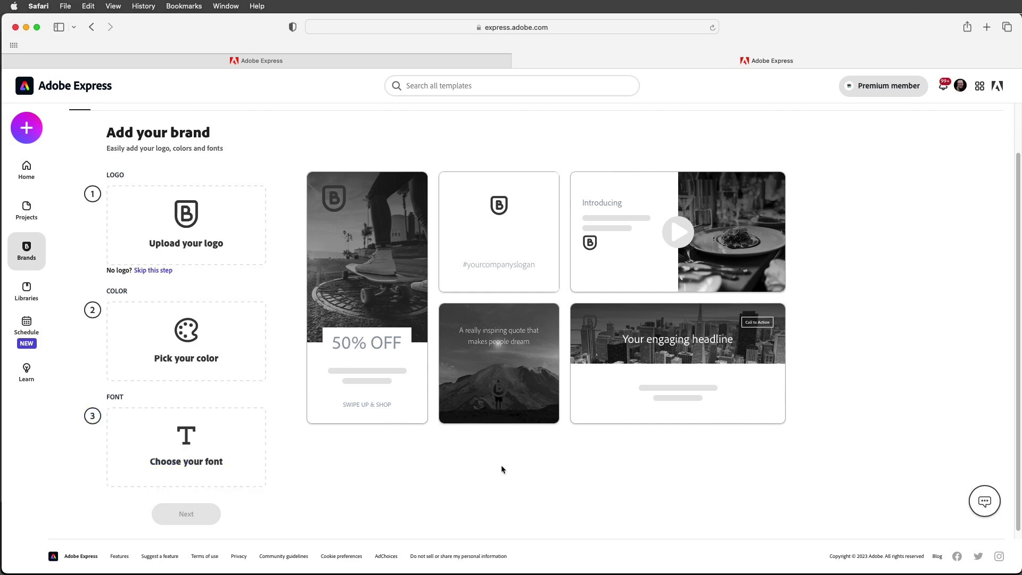
click(348, 62)
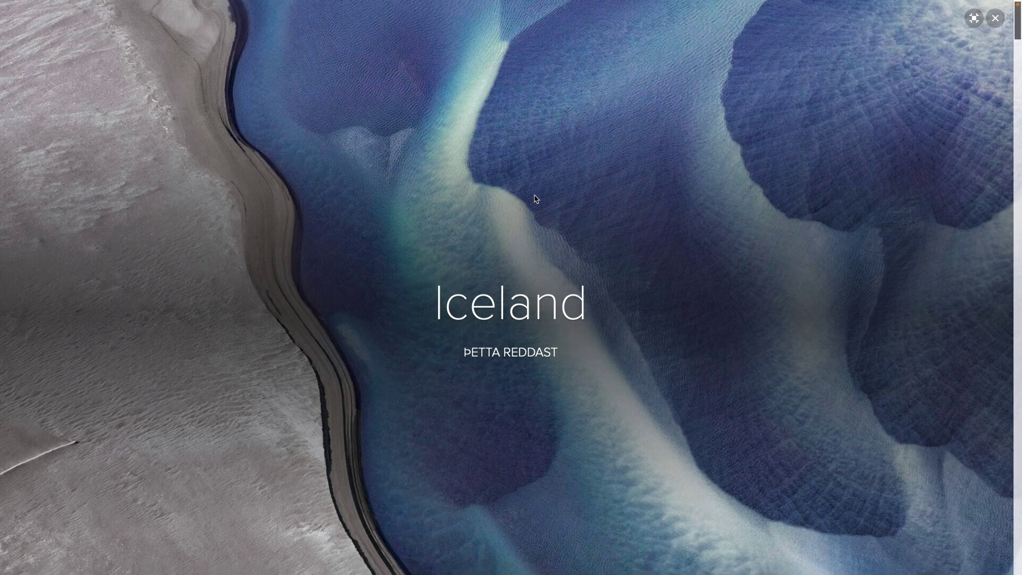
scroll(535, 199, down, 5)
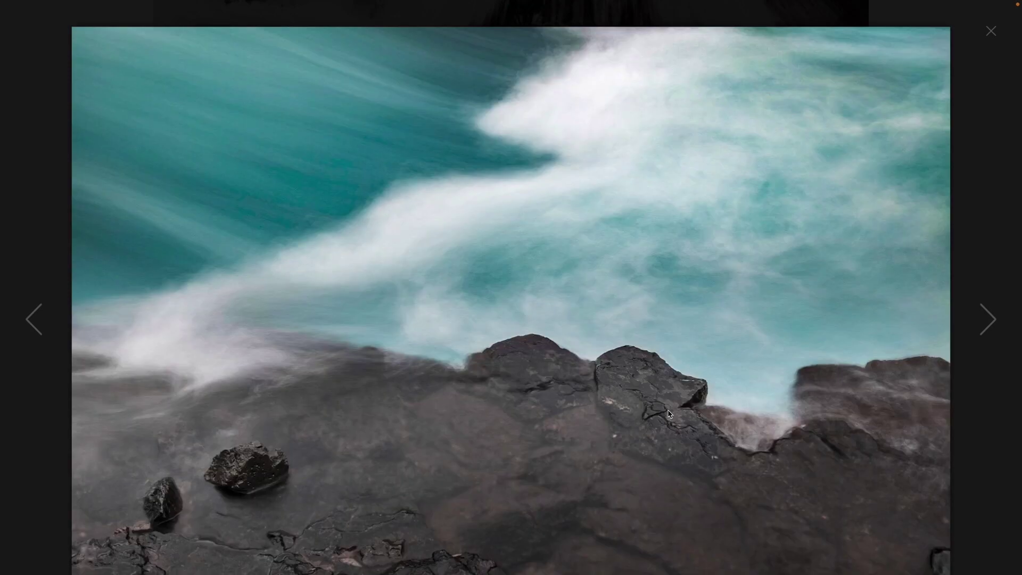
click(991, 319)
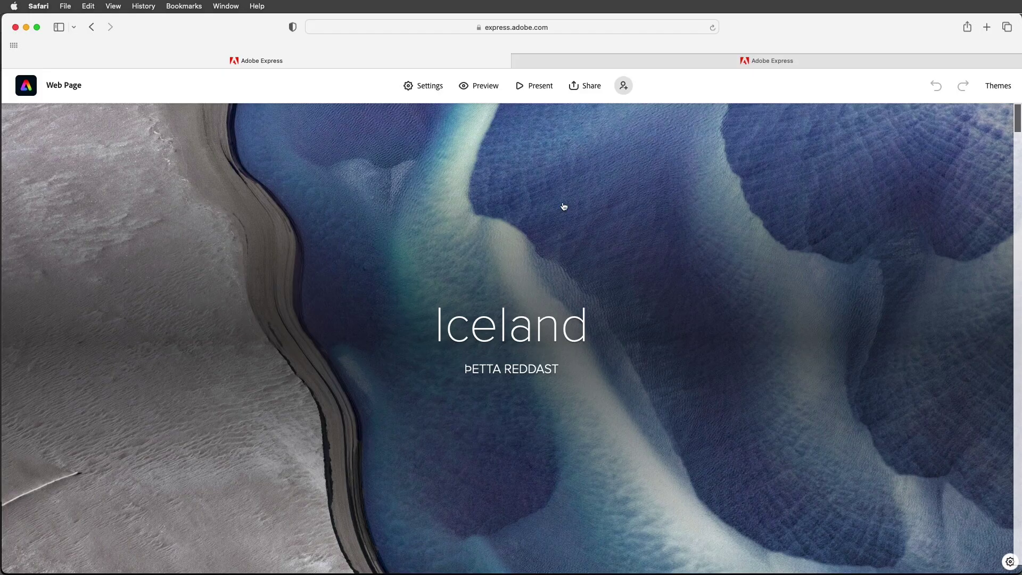
click(429, 87)
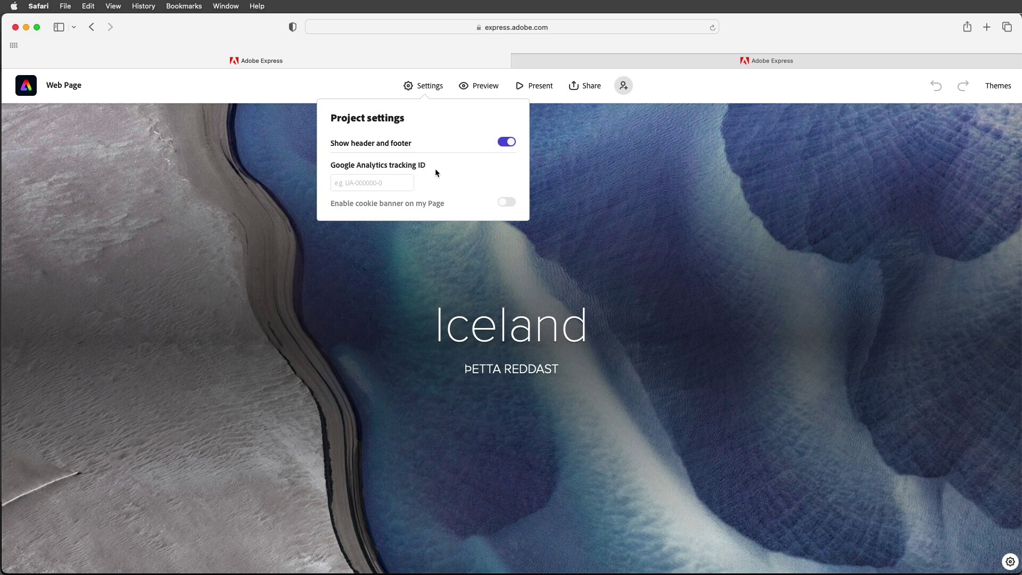
click(651, 88)
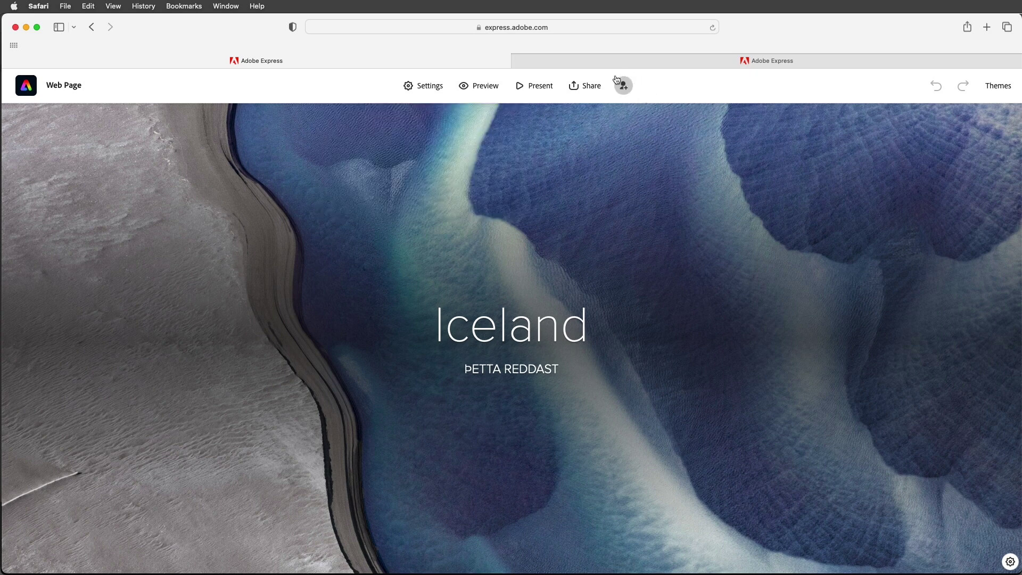
click(624, 87)
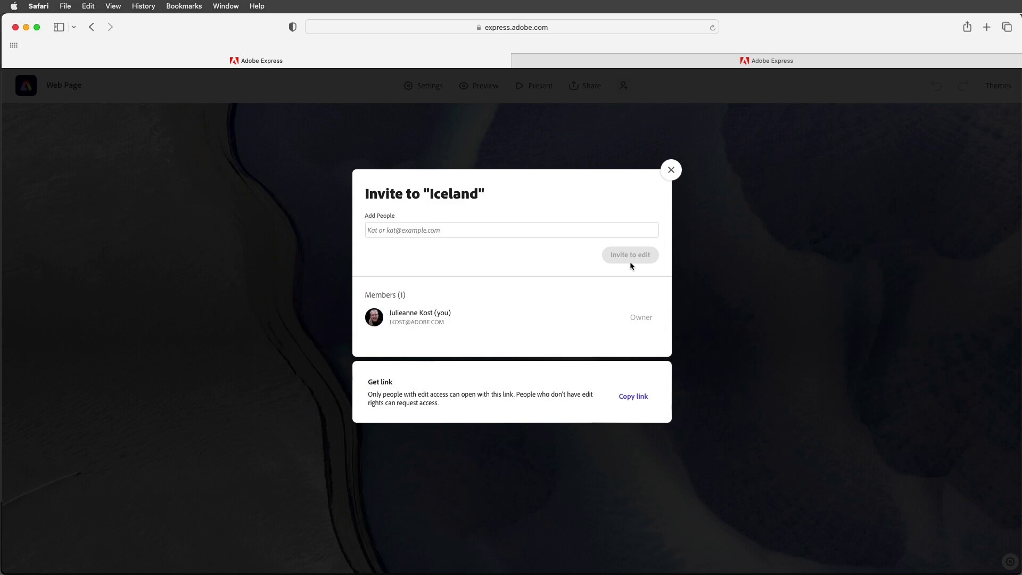
click(669, 175)
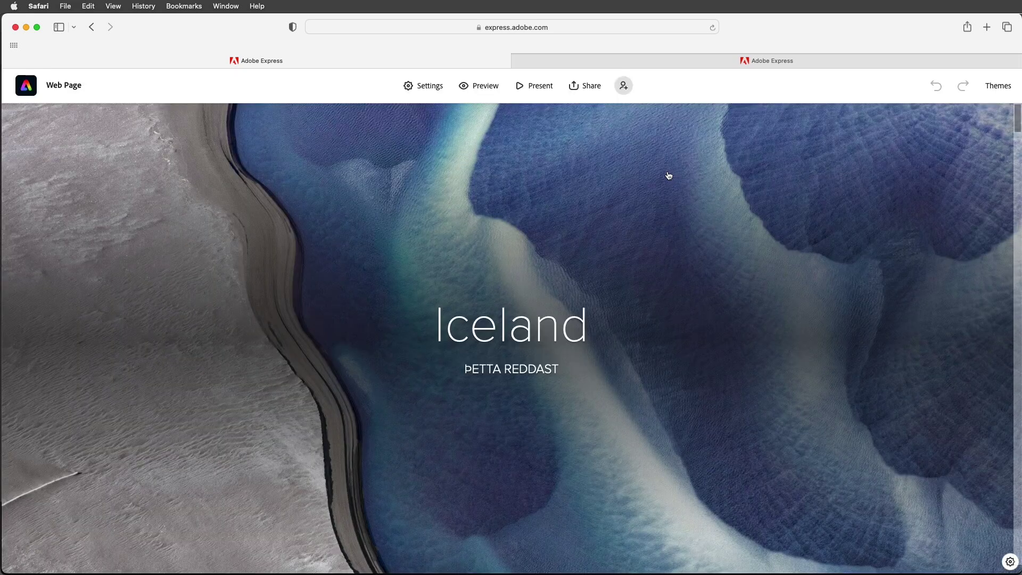
Step: Publish the Iceland page as a link under the Photography category with the Author credit turned on
click(590, 87)
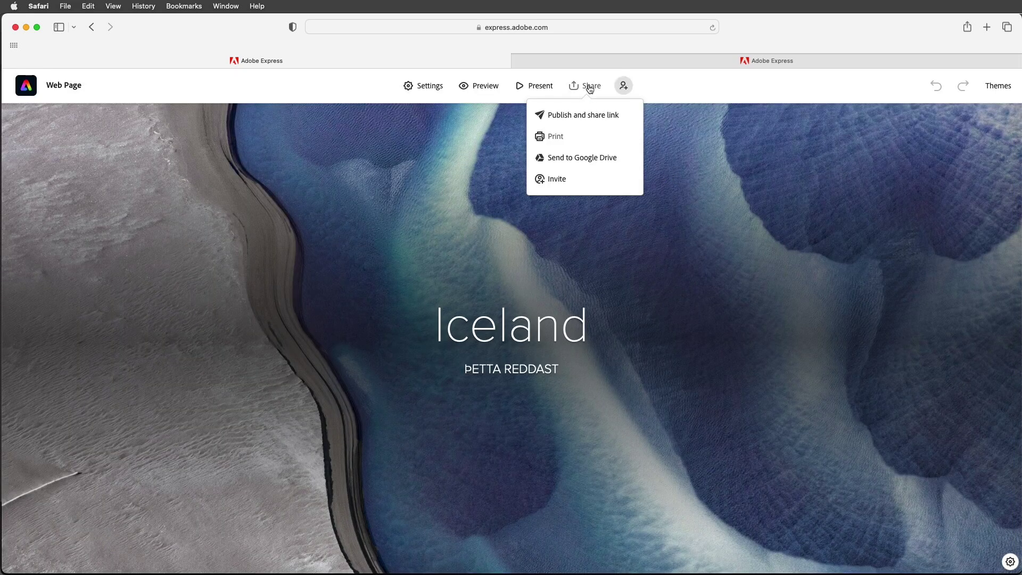
click(626, 116)
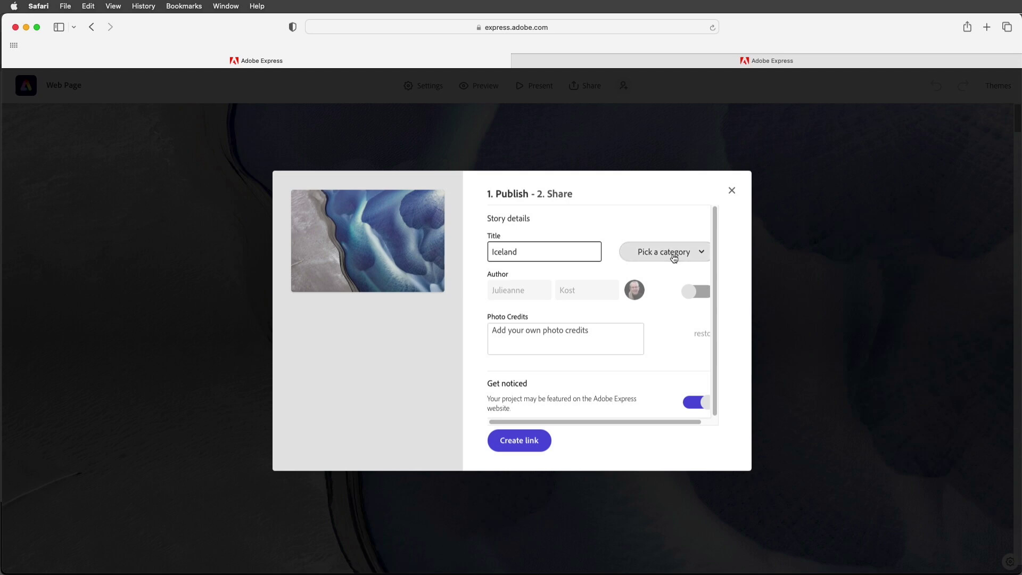
click(675, 254)
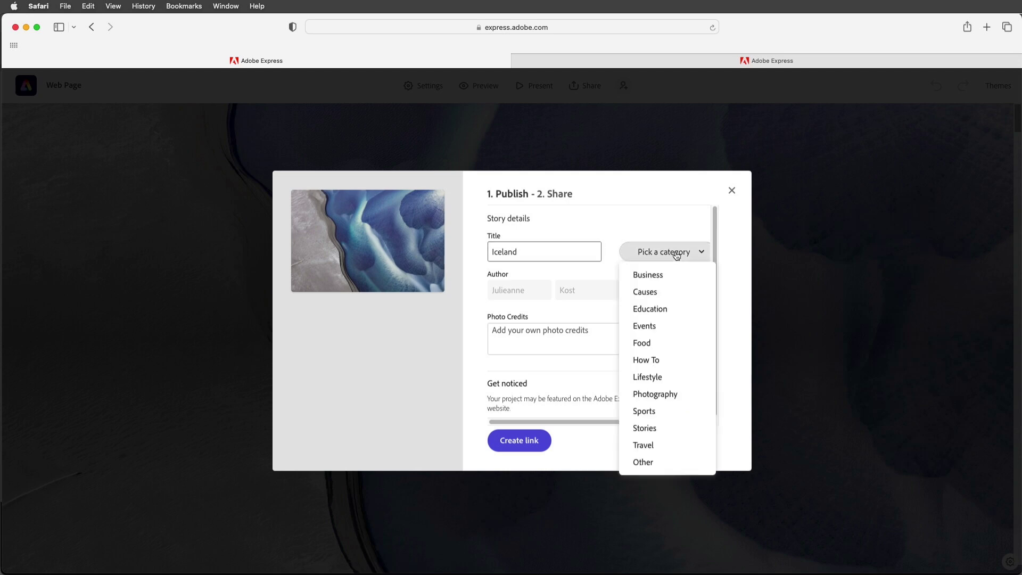
click(675, 396)
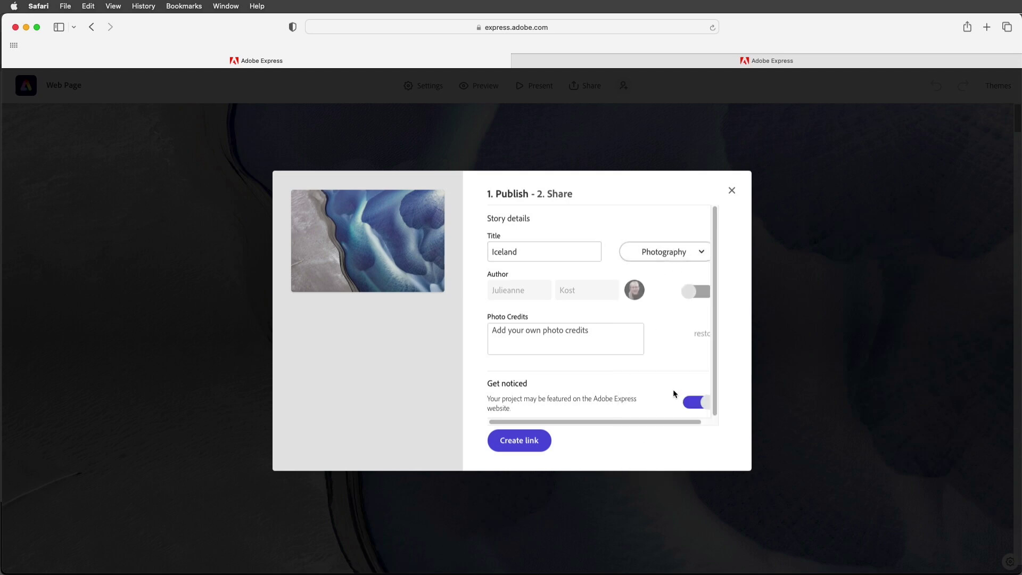
click(695, 293)
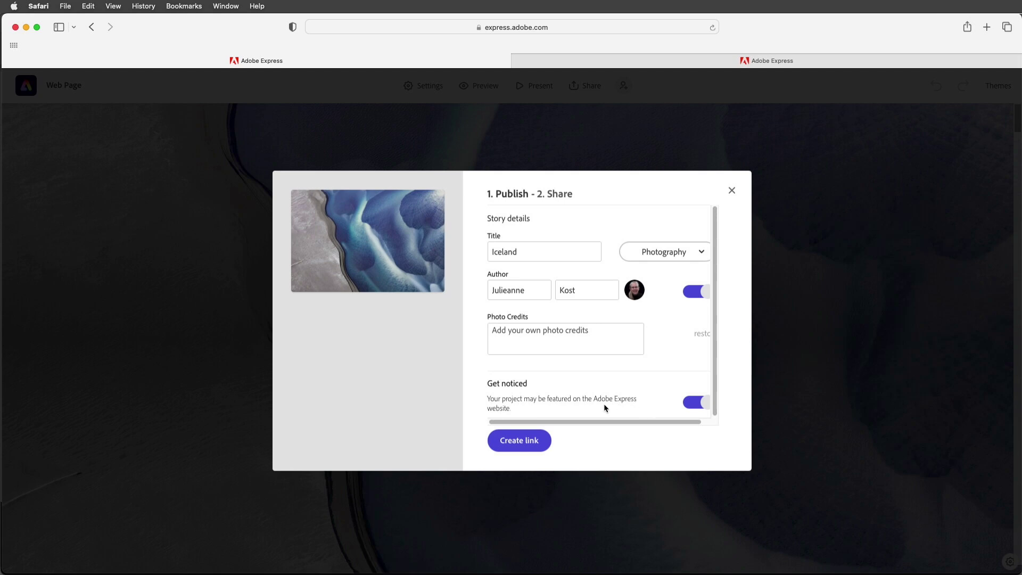
click(528, 442)
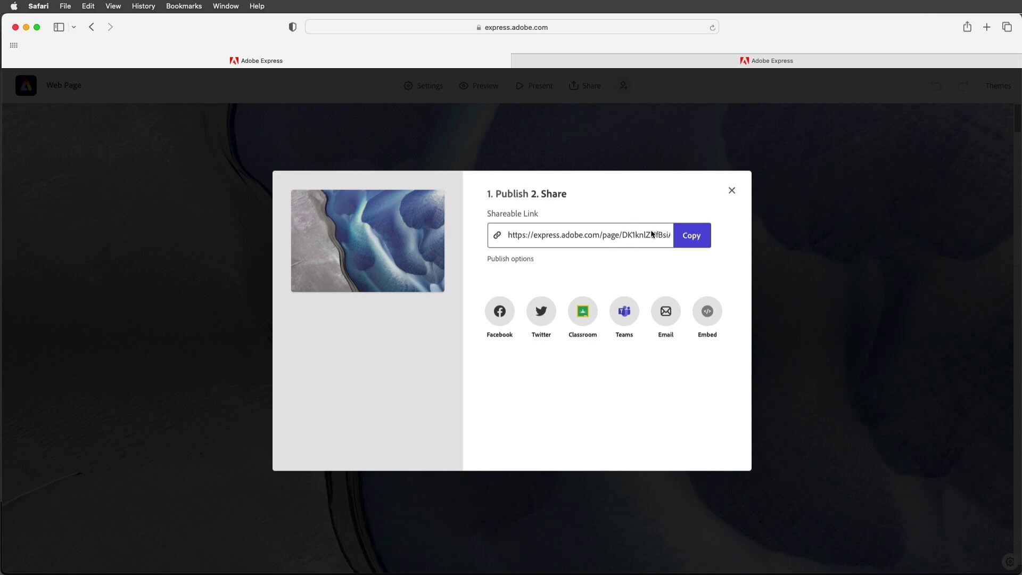
Step: Close the share dialog and browse the Projects list, where the Iceland page appears first
click(732, 191)
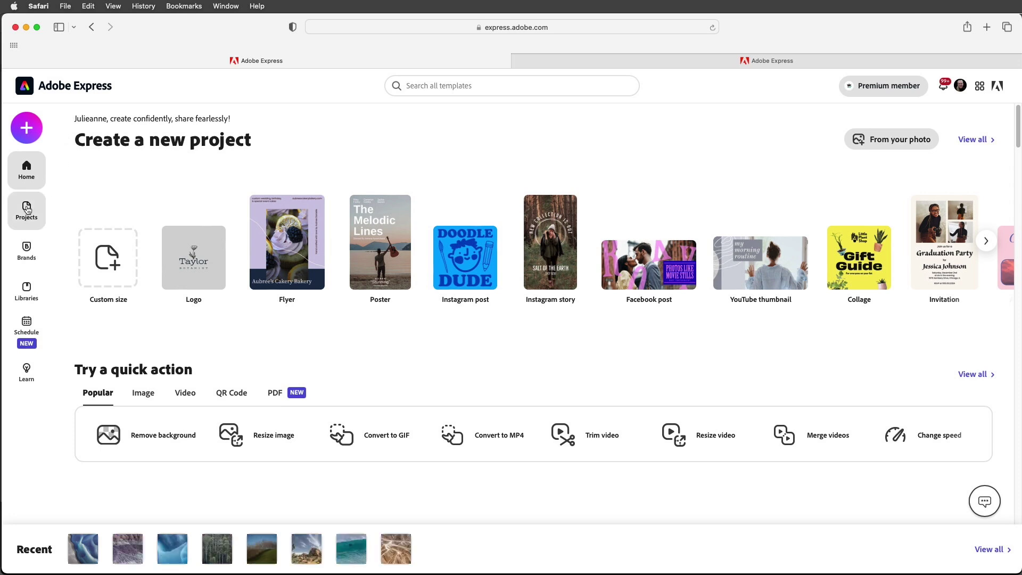
click(27, 209)
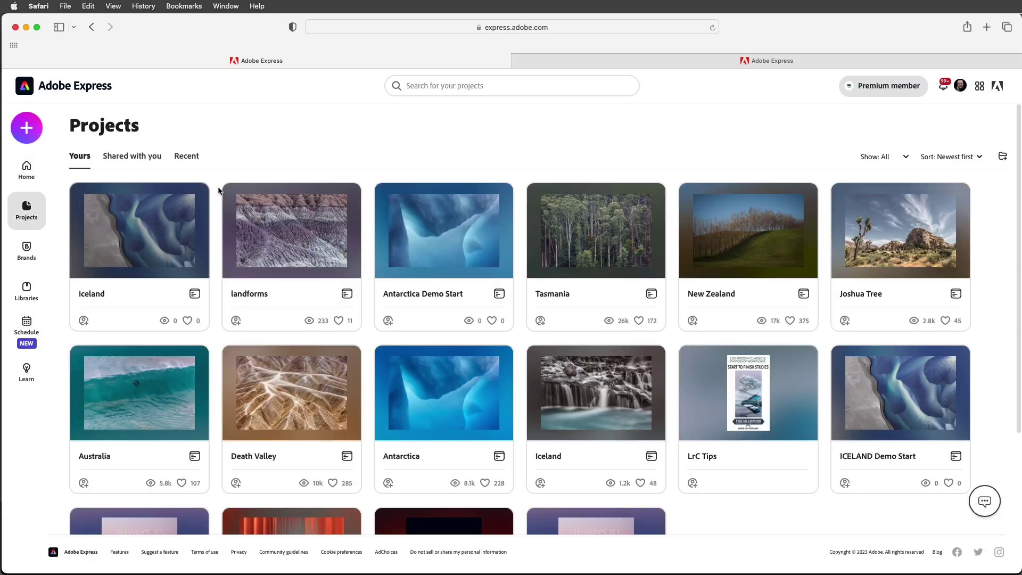
scroll(218, 191, down, 4)
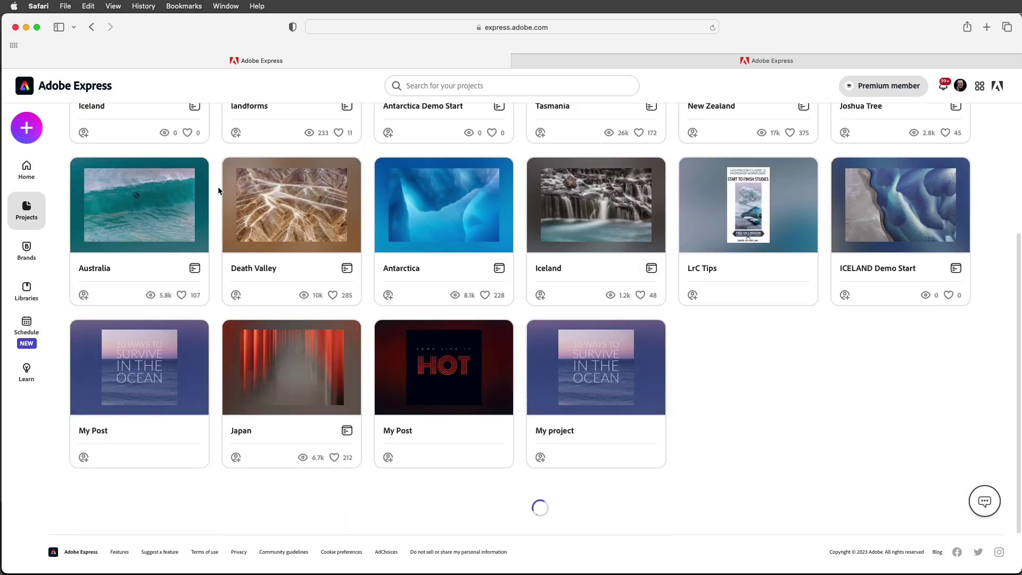
scroll(218, 190, down, 3)
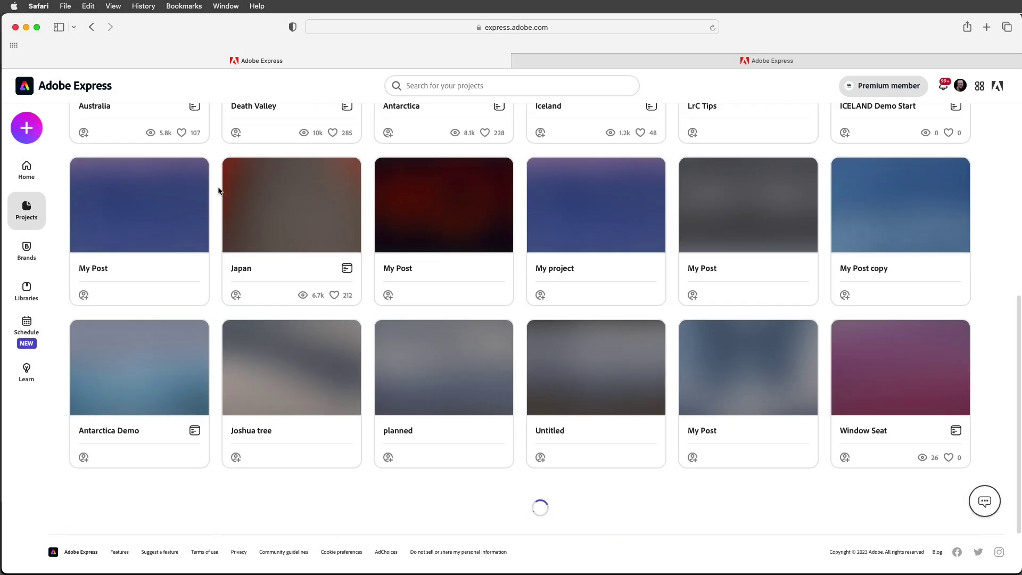
scroll(218, 190, up, 6)
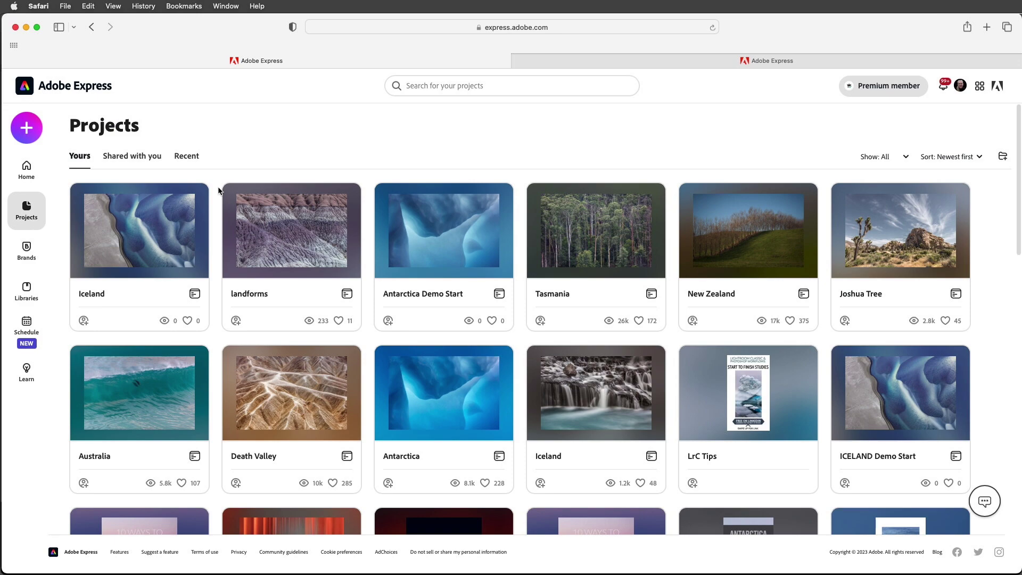